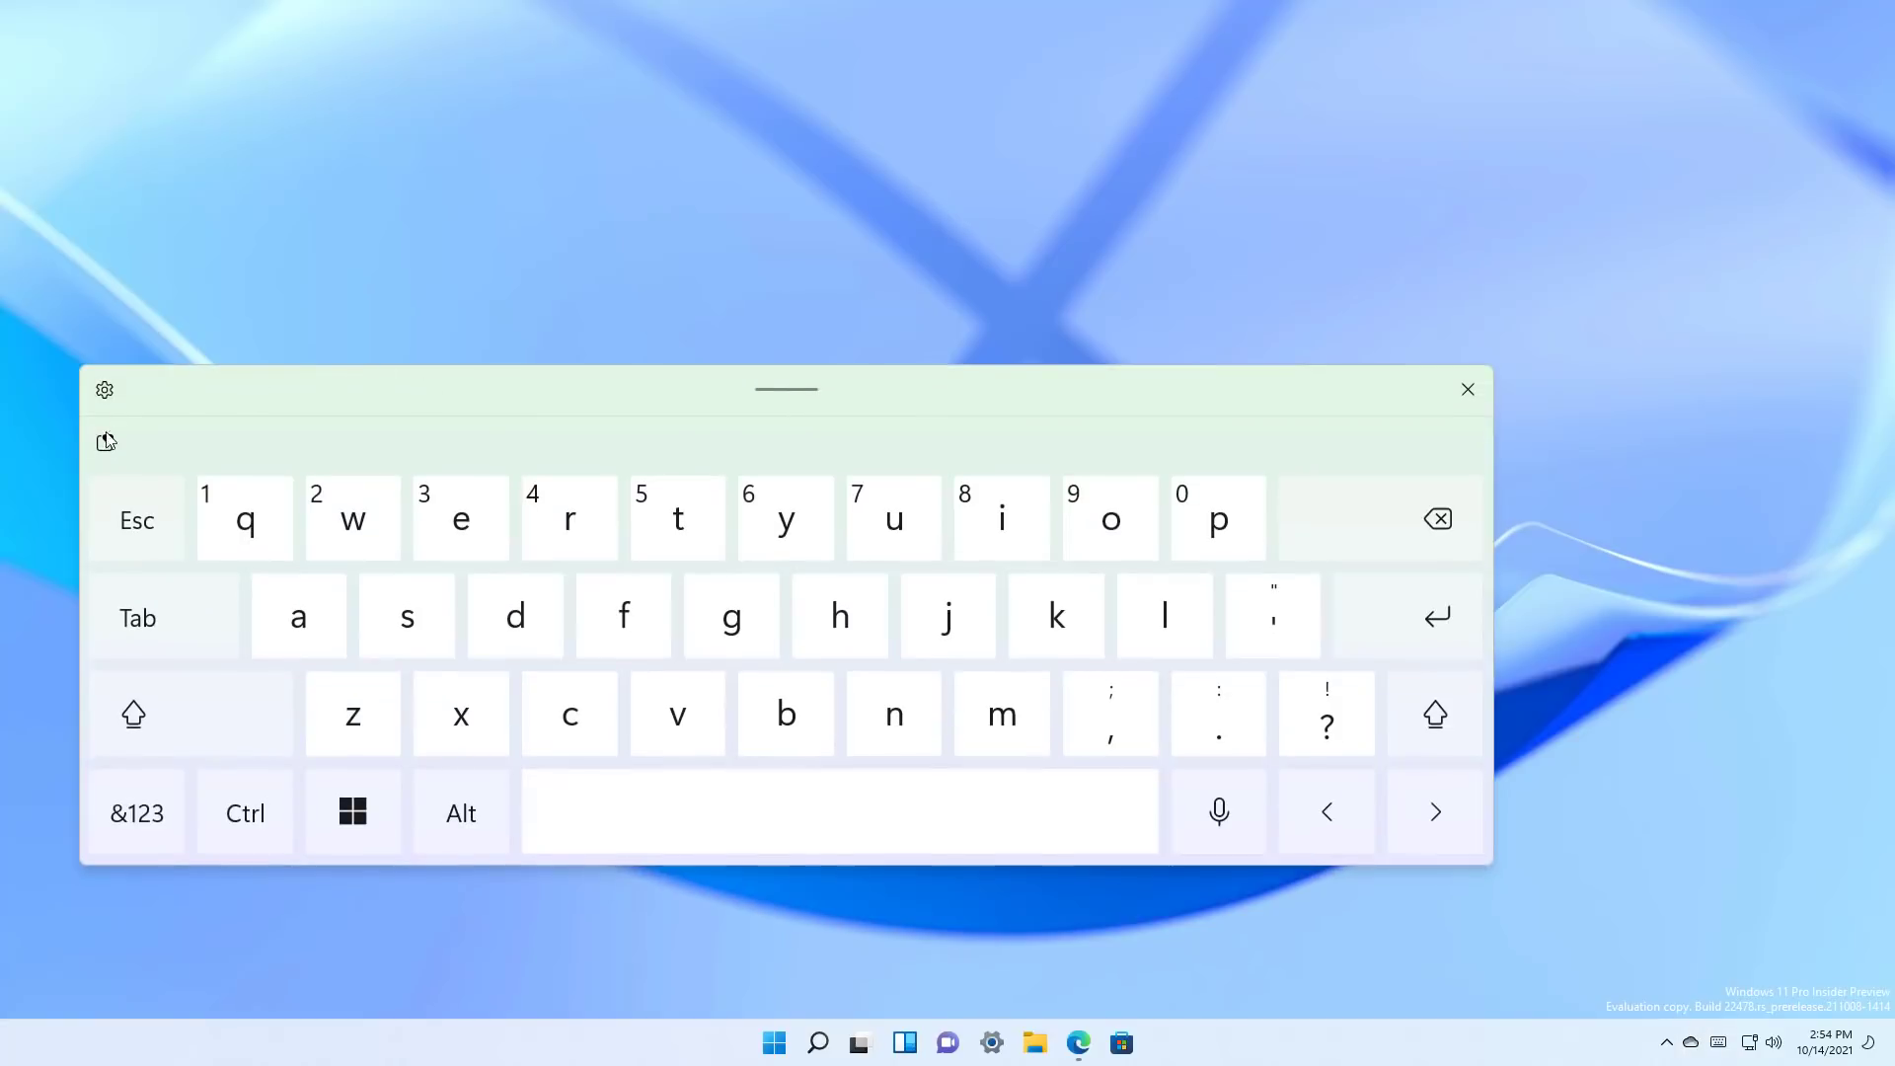
Step: Open the full emoji list on the touch keyboard and search it for "heart"
left_click(105, 442)
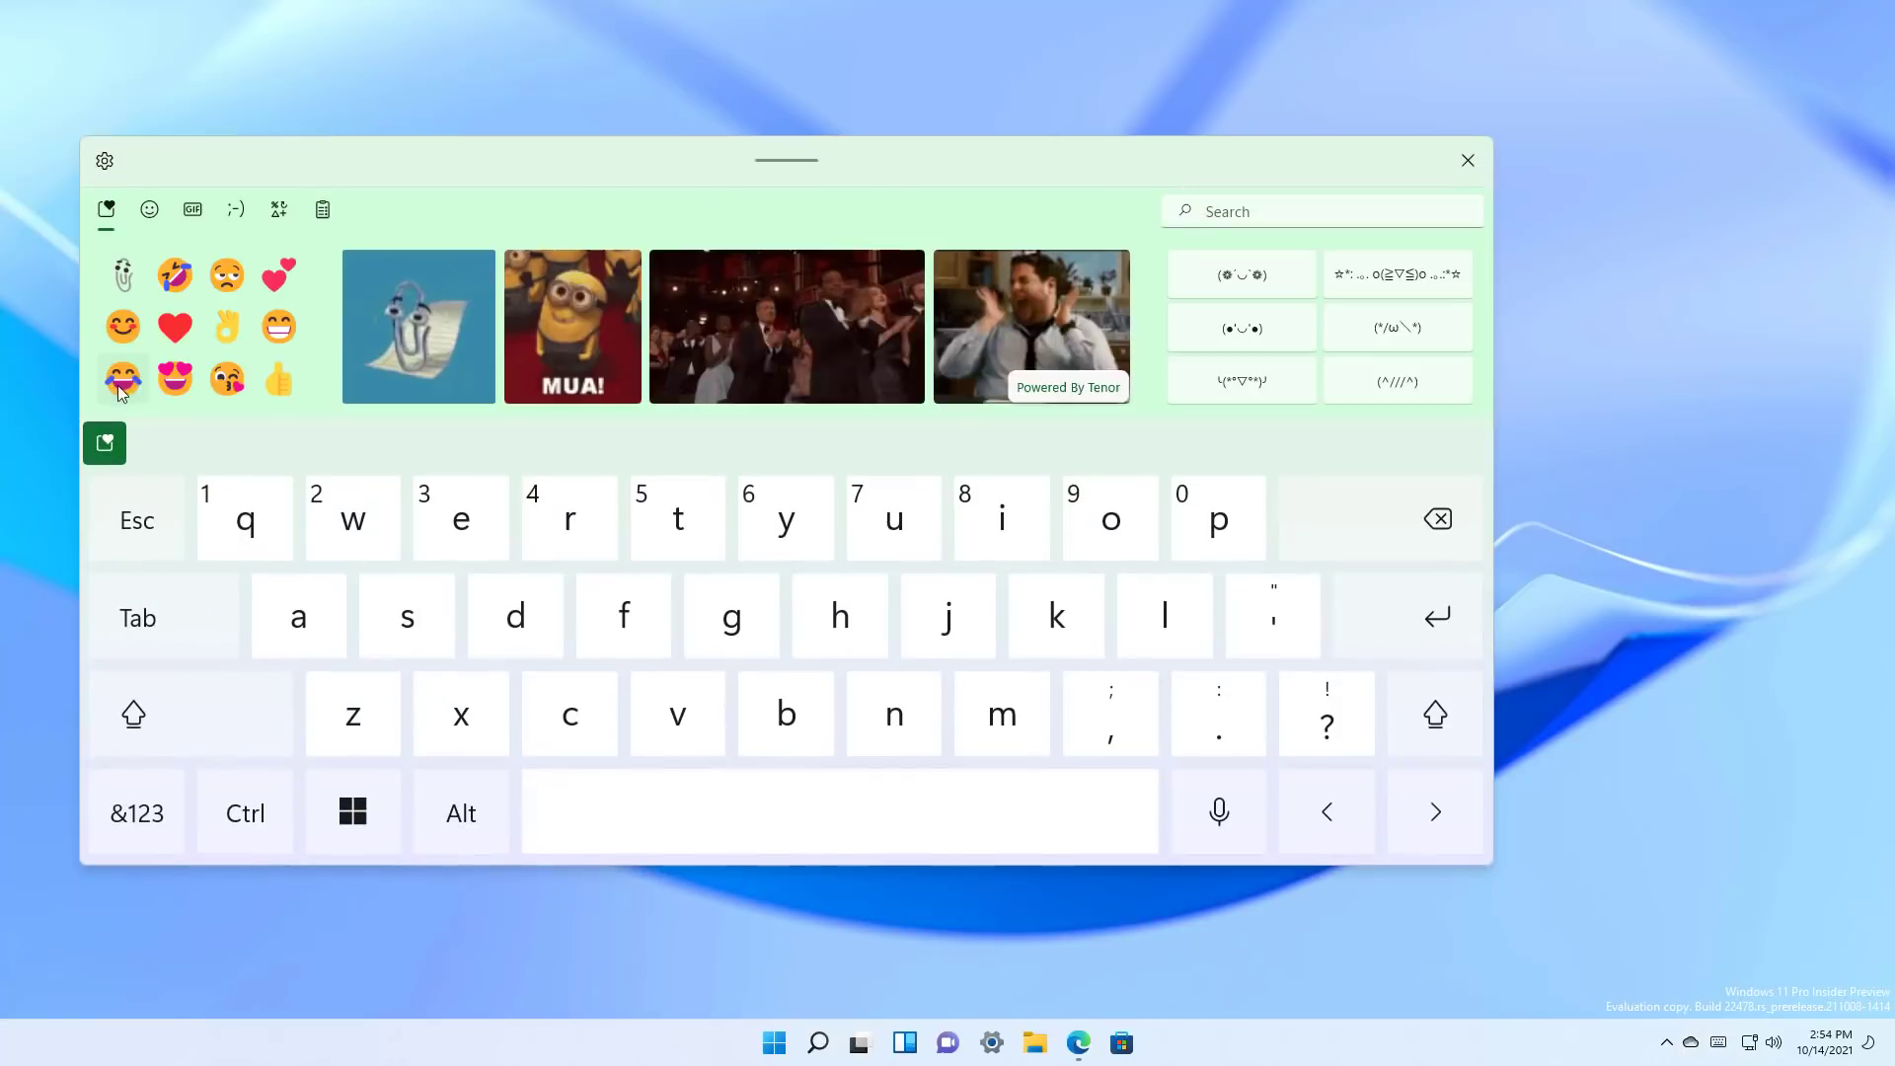
left_click(148, 211)
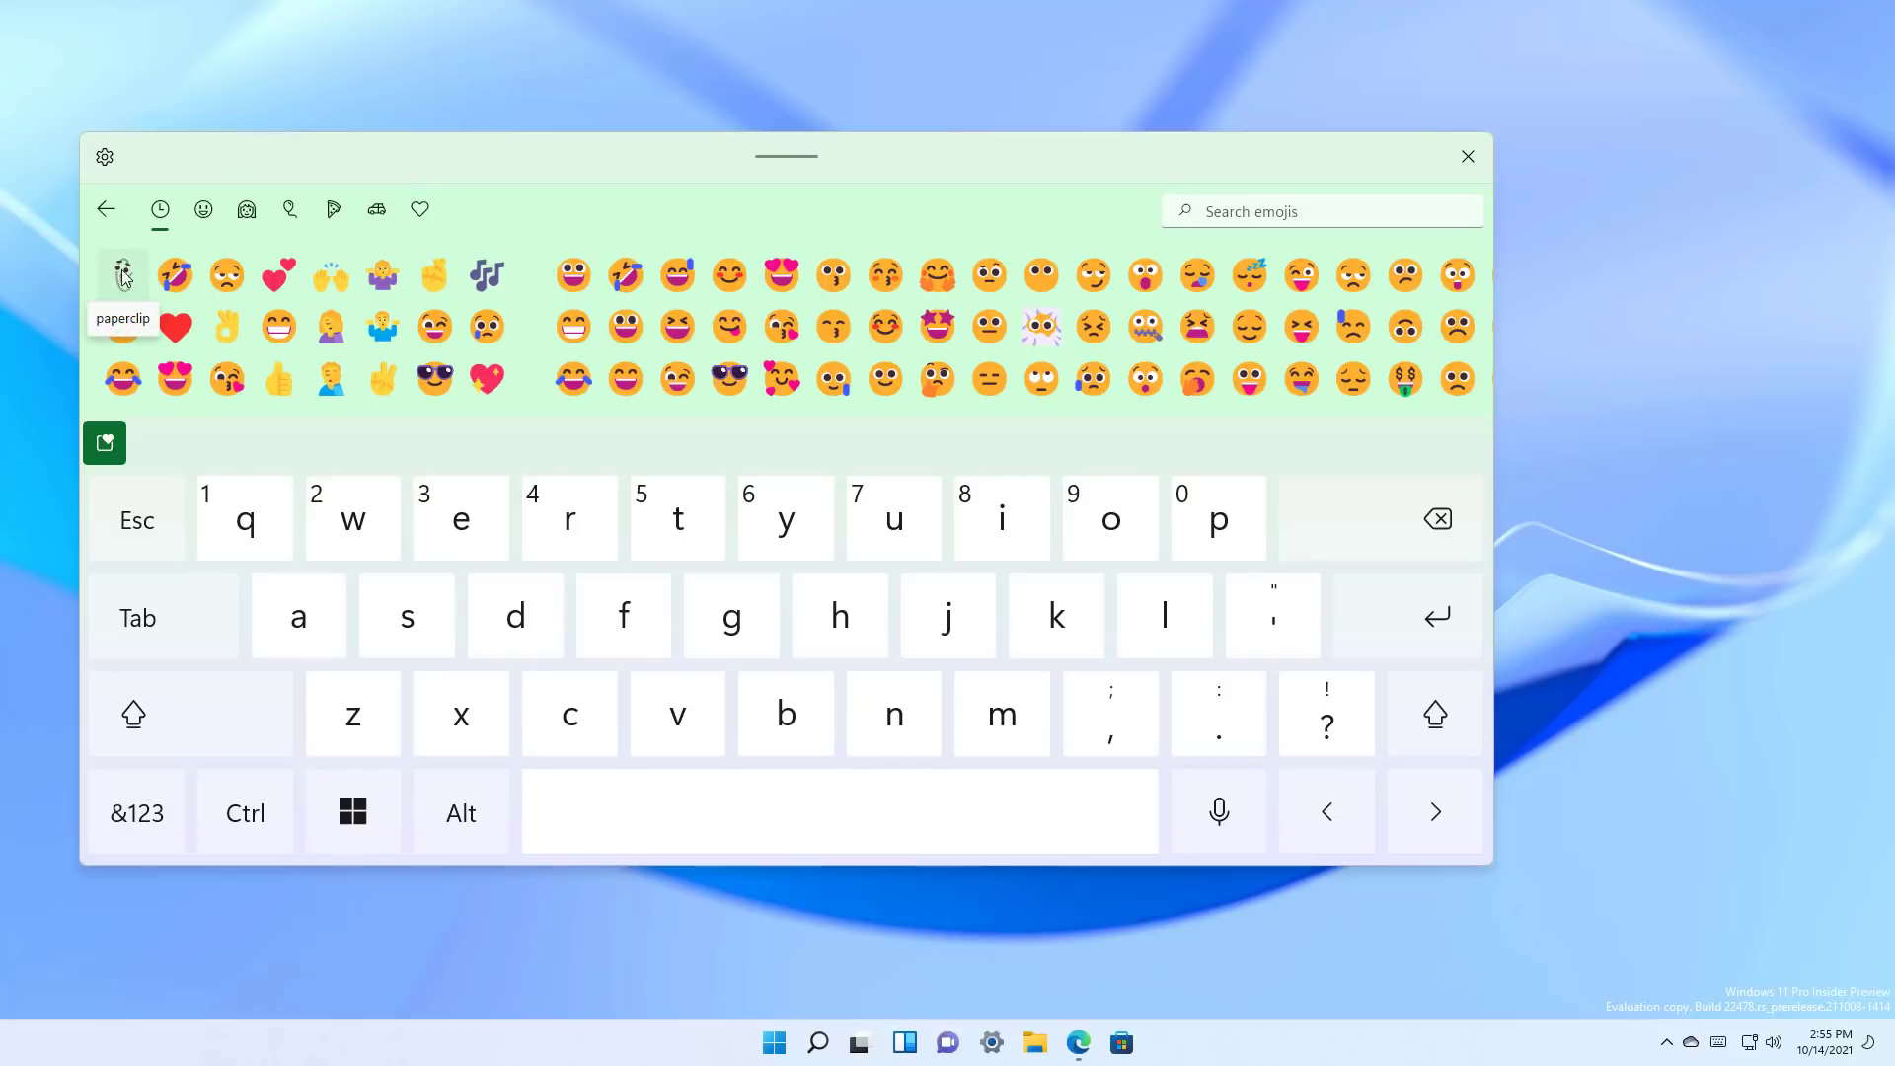
left_click(1234, 211)
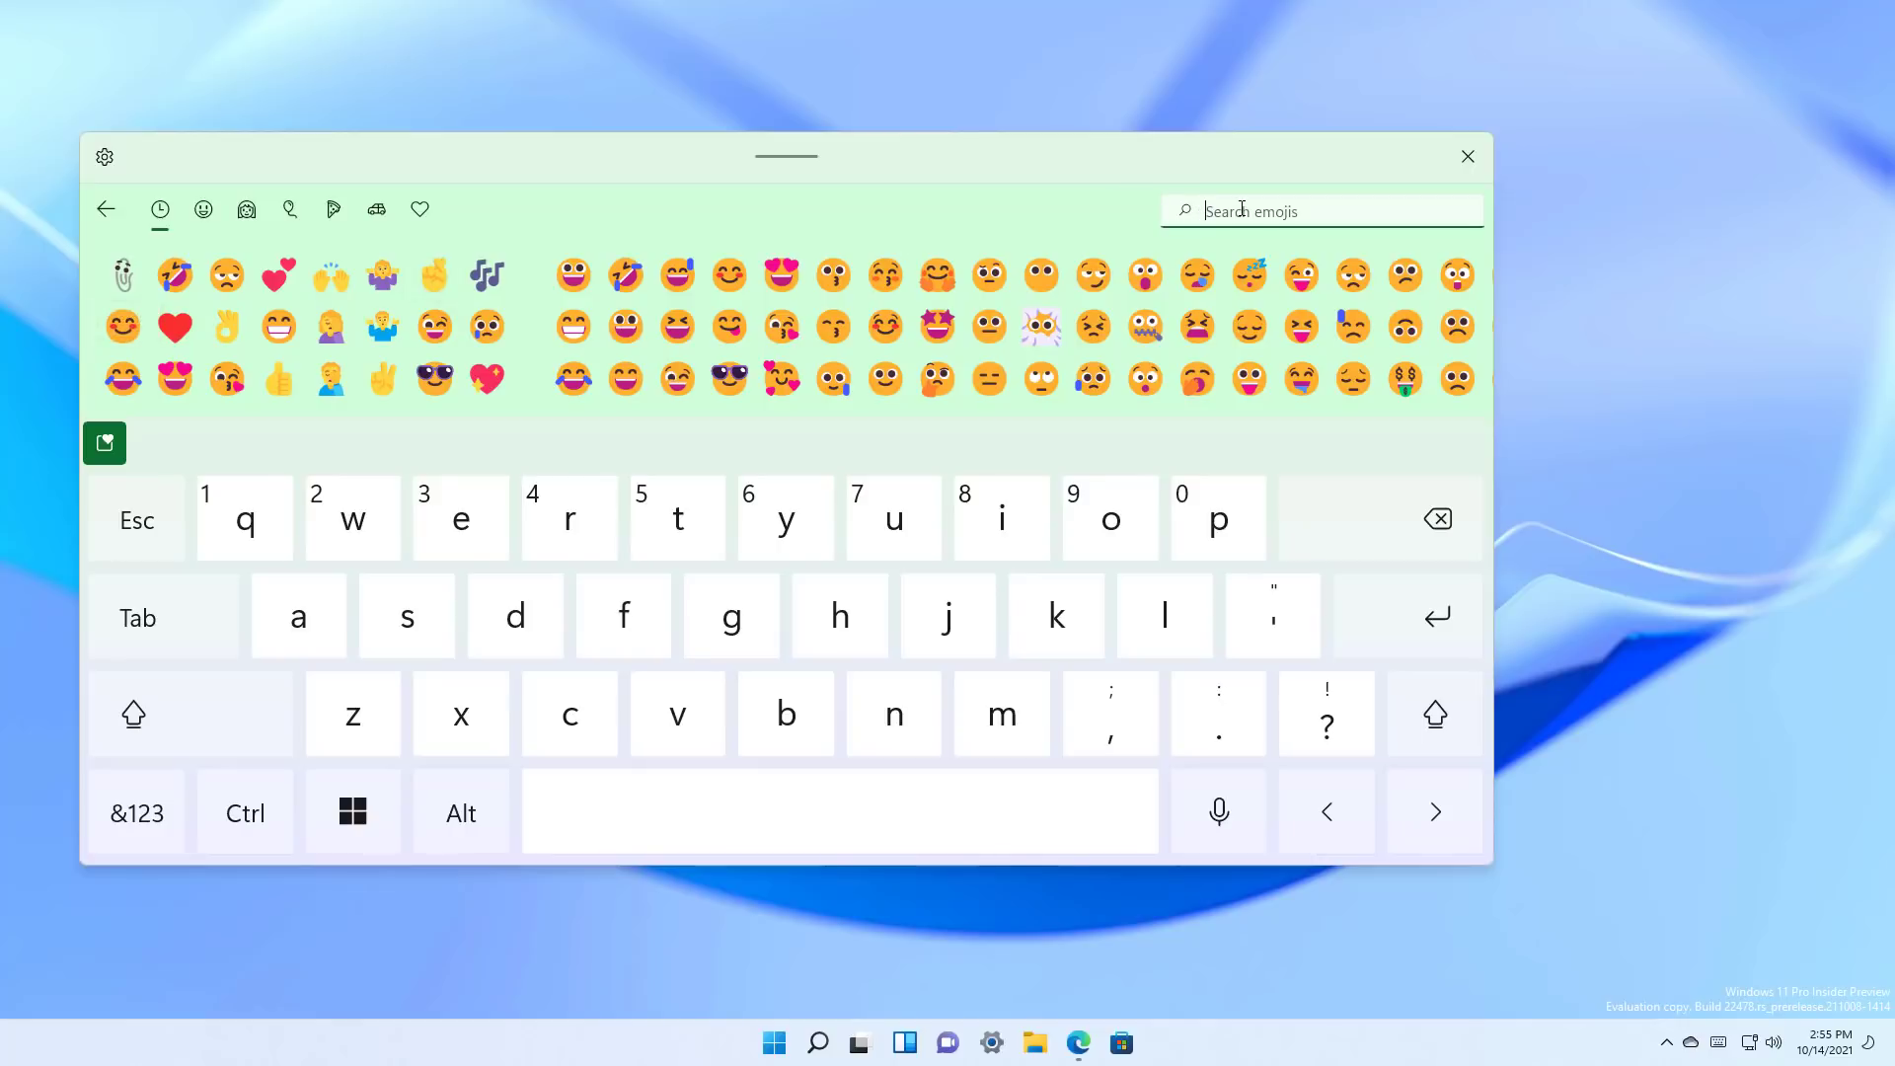
type("heart")
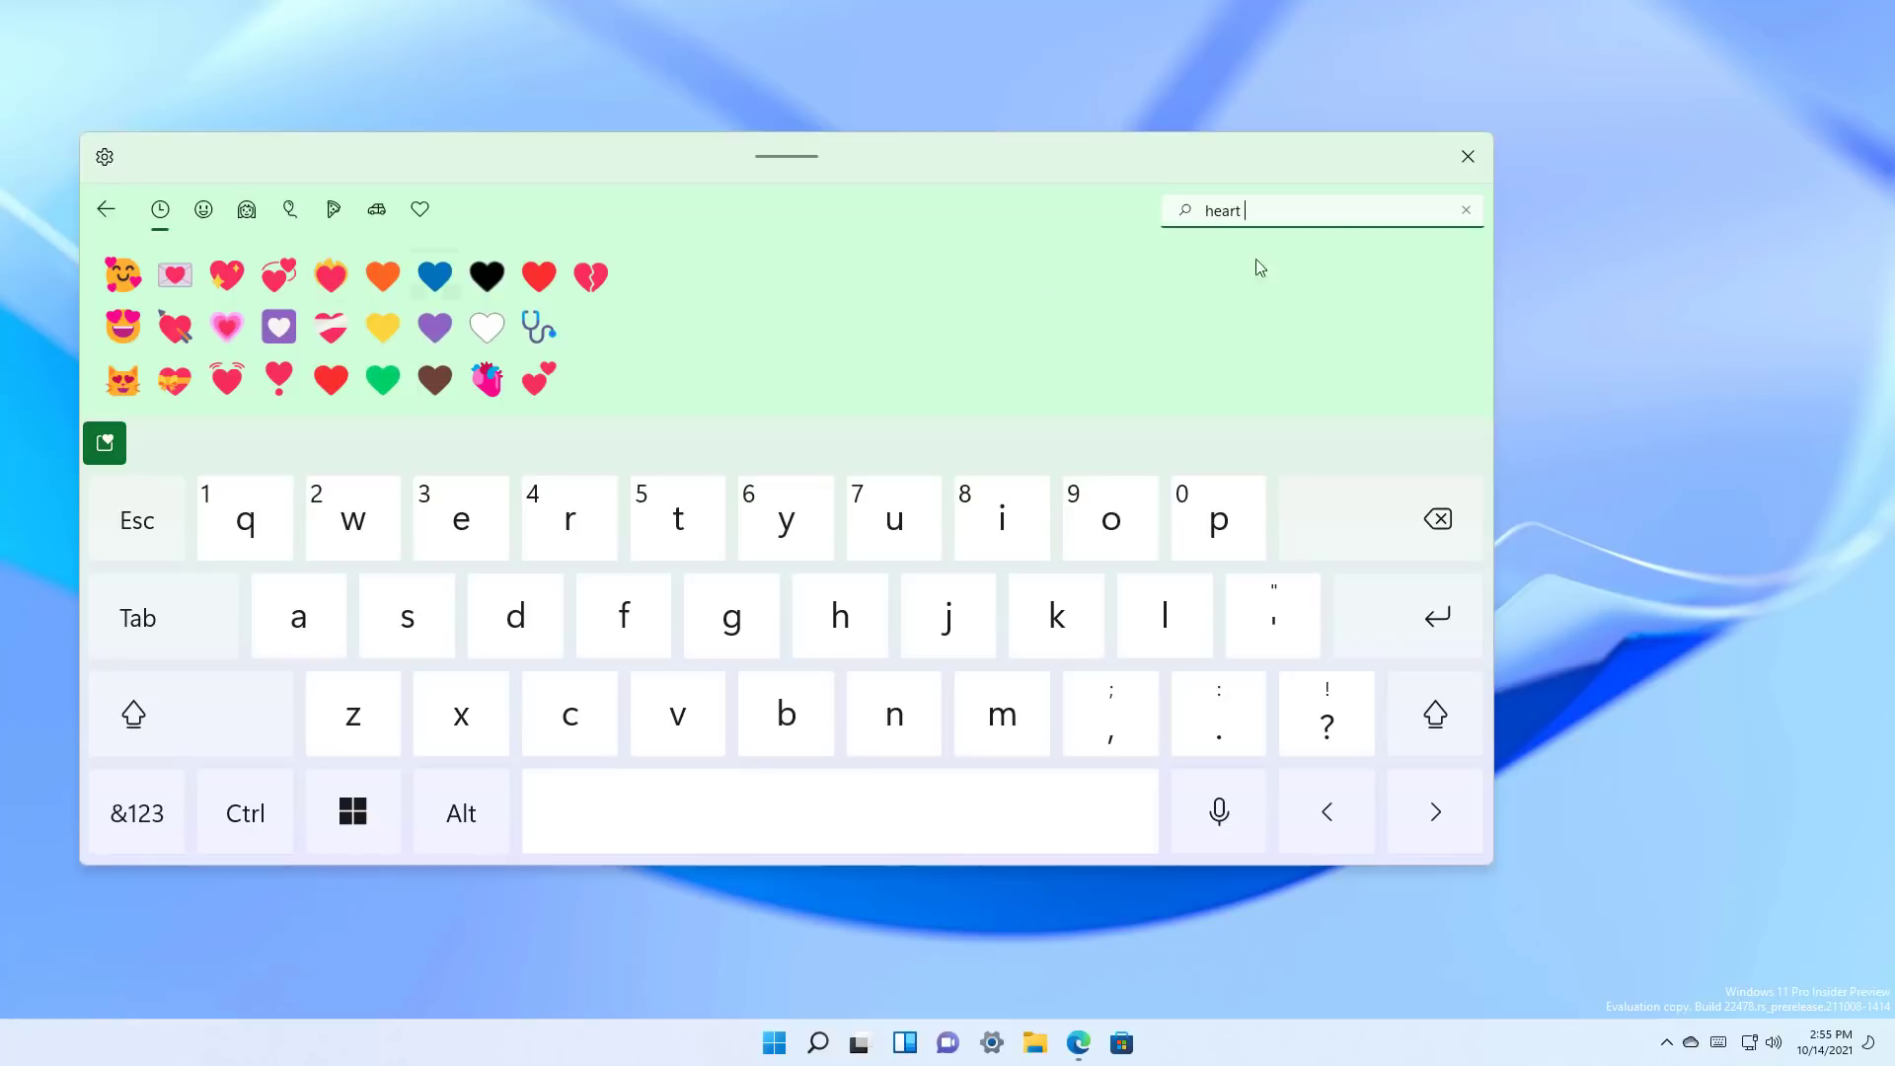
Step: Replace the emoji search term with "spi" to look up matching emojis, and clear the search
double_click(1314, 211)
type("spi")
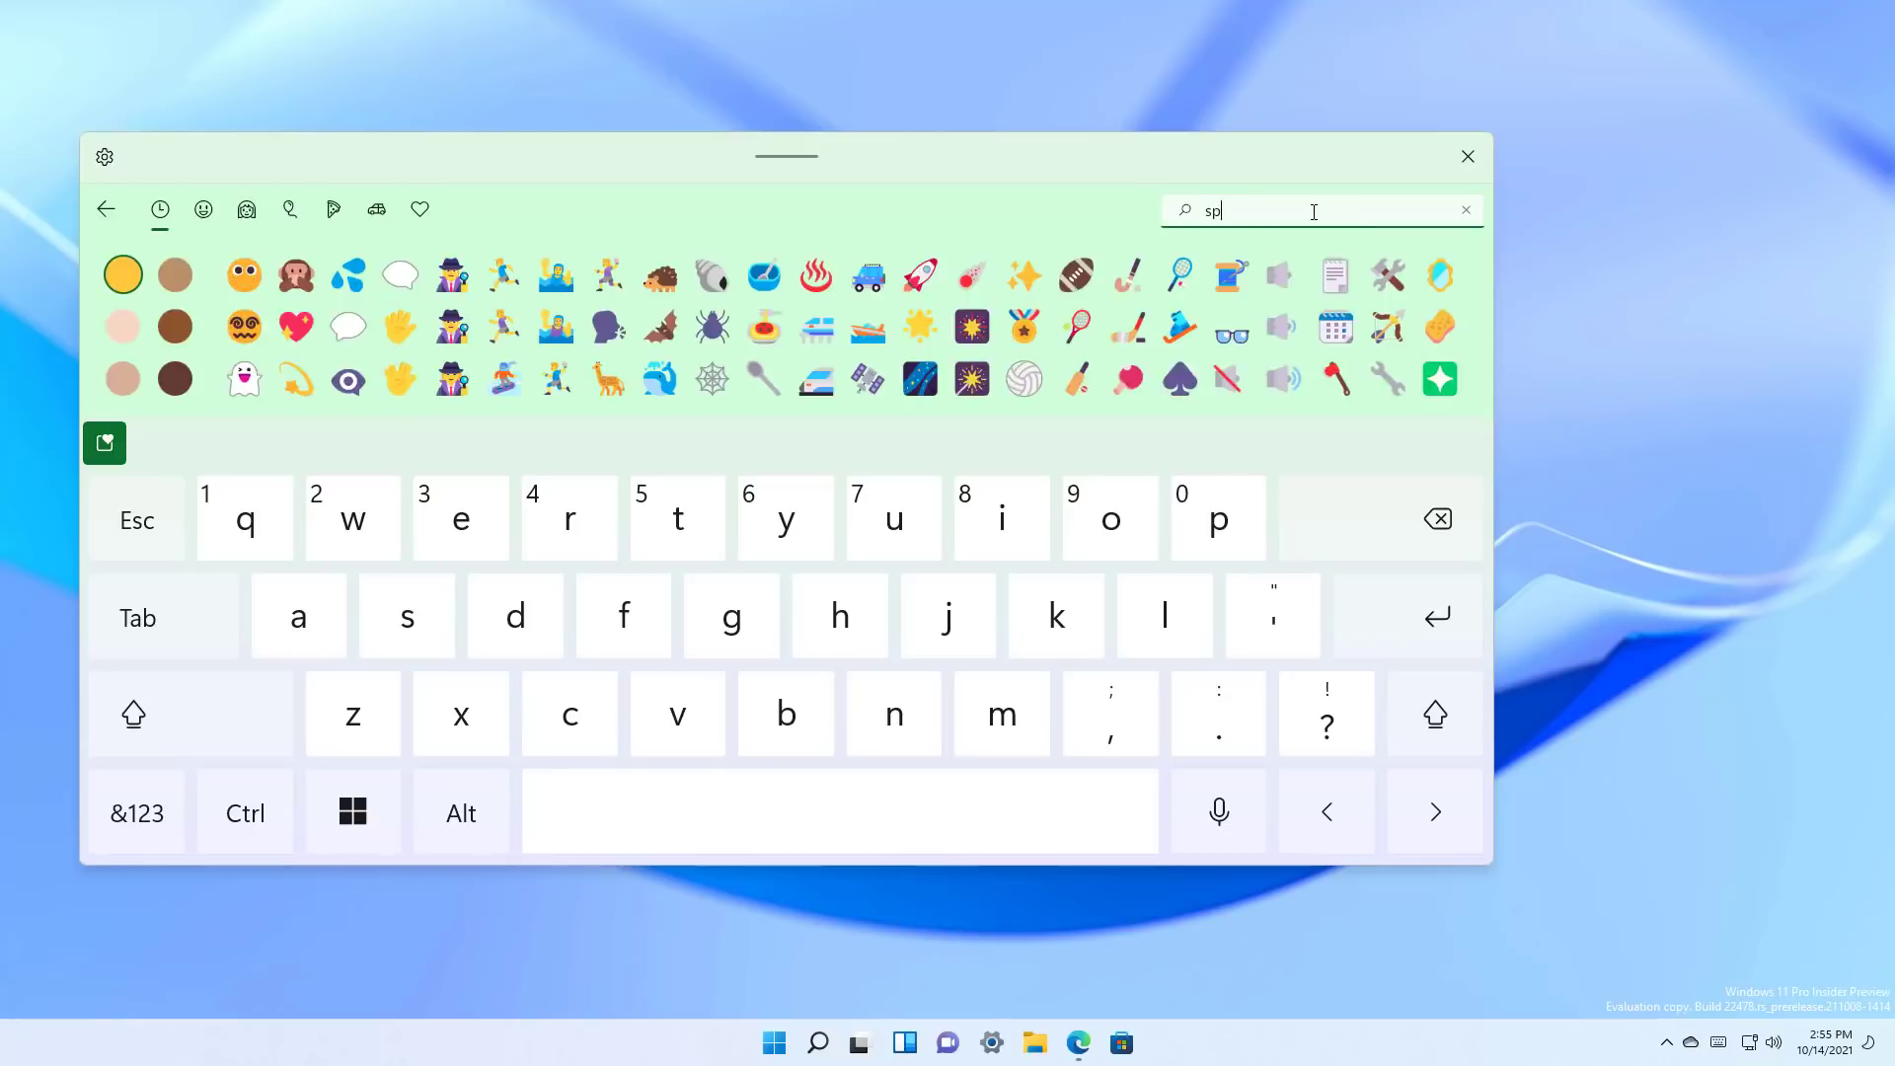
key("BackSpace")
key("BackSpace")
key("BackSpace")
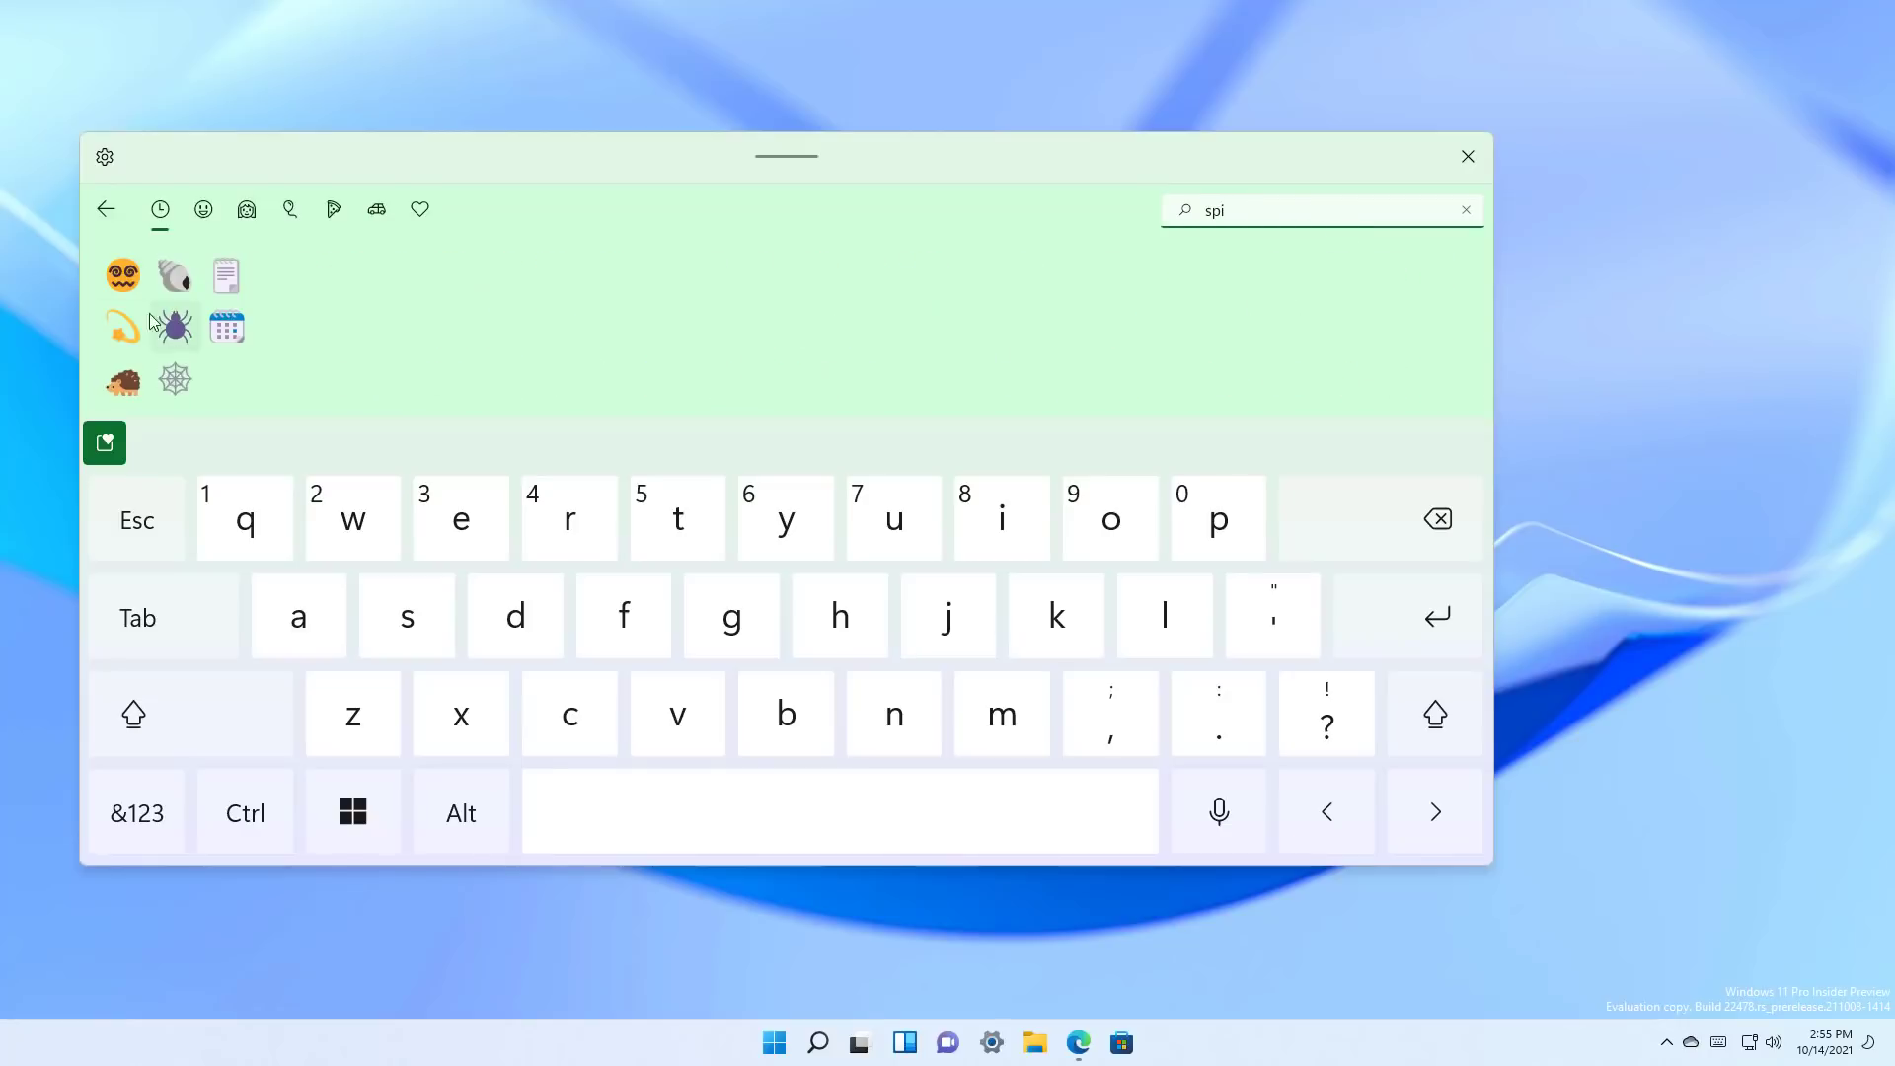
Step: Browse the redesigned emojis from the smiley faces through the animals and body parts, and close the touch keyboard
scroll(587, 340, "down", 5)
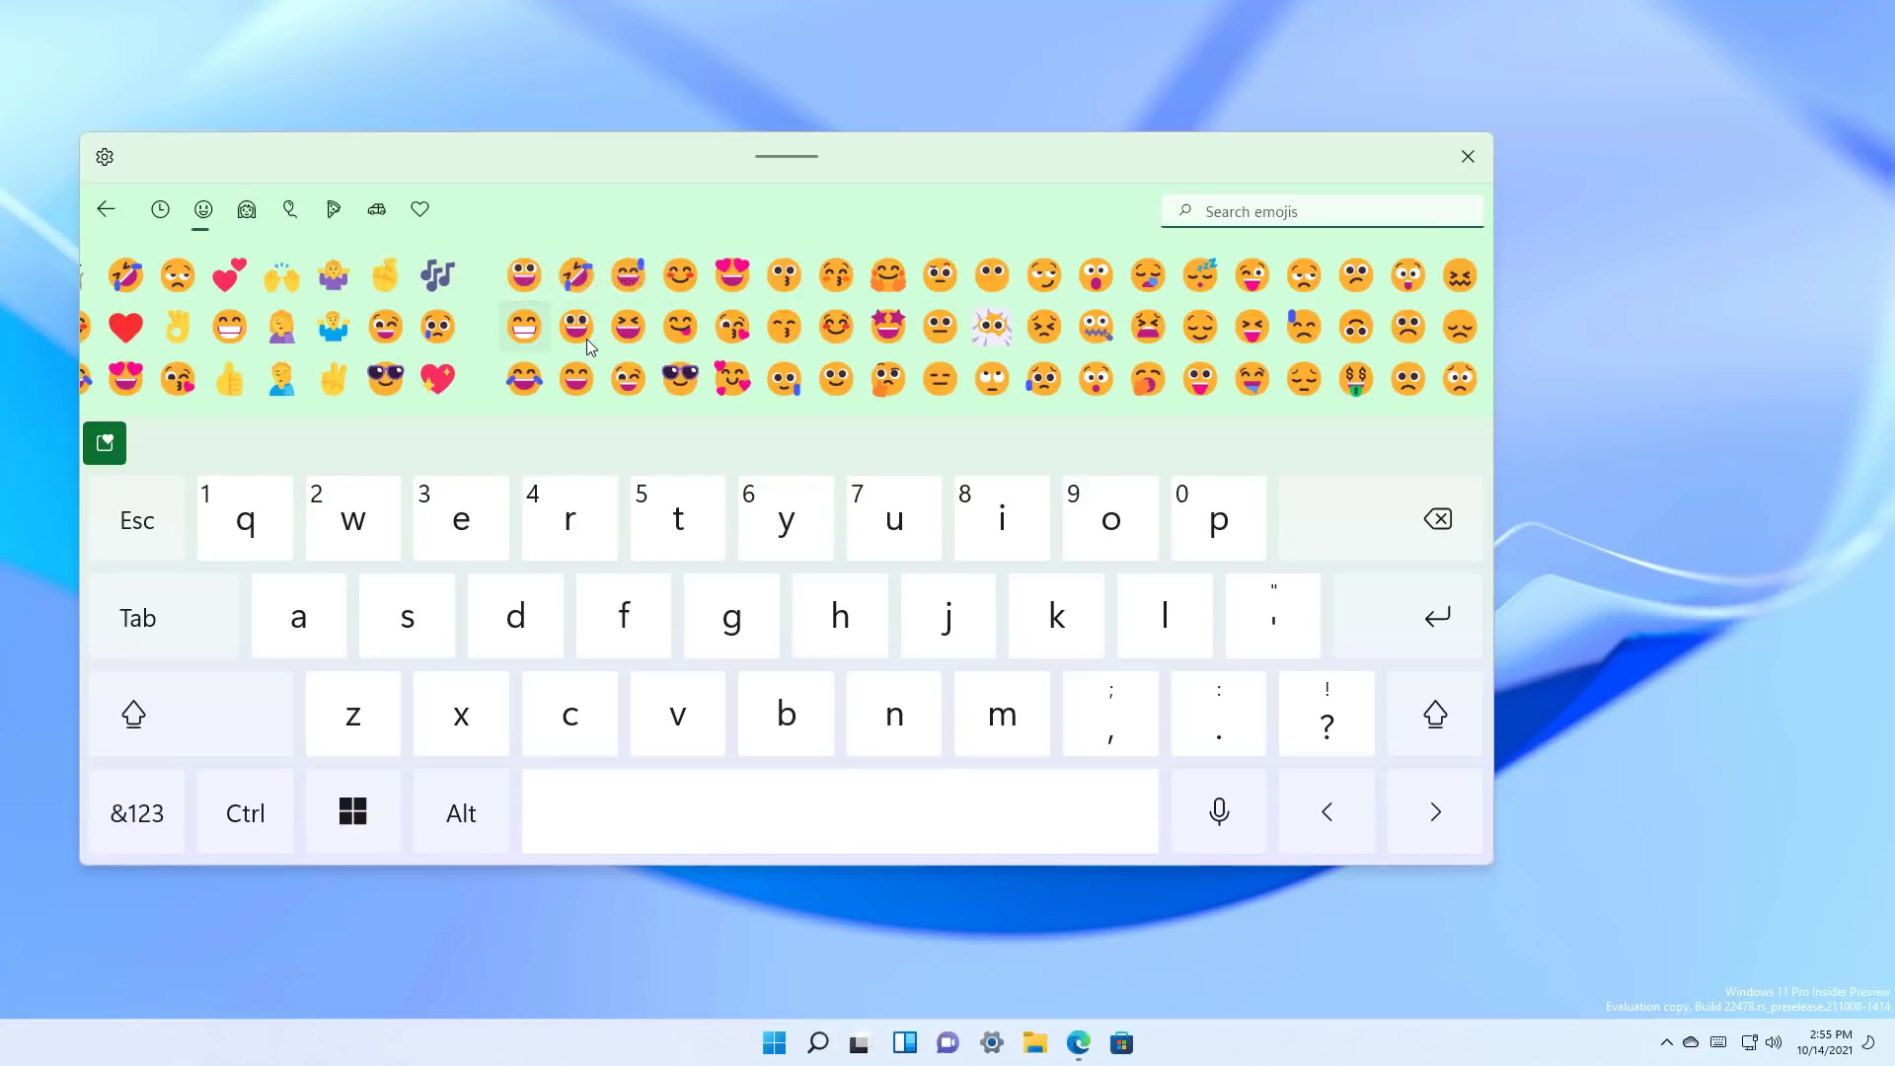
scroll(589, 346, "down", 8)
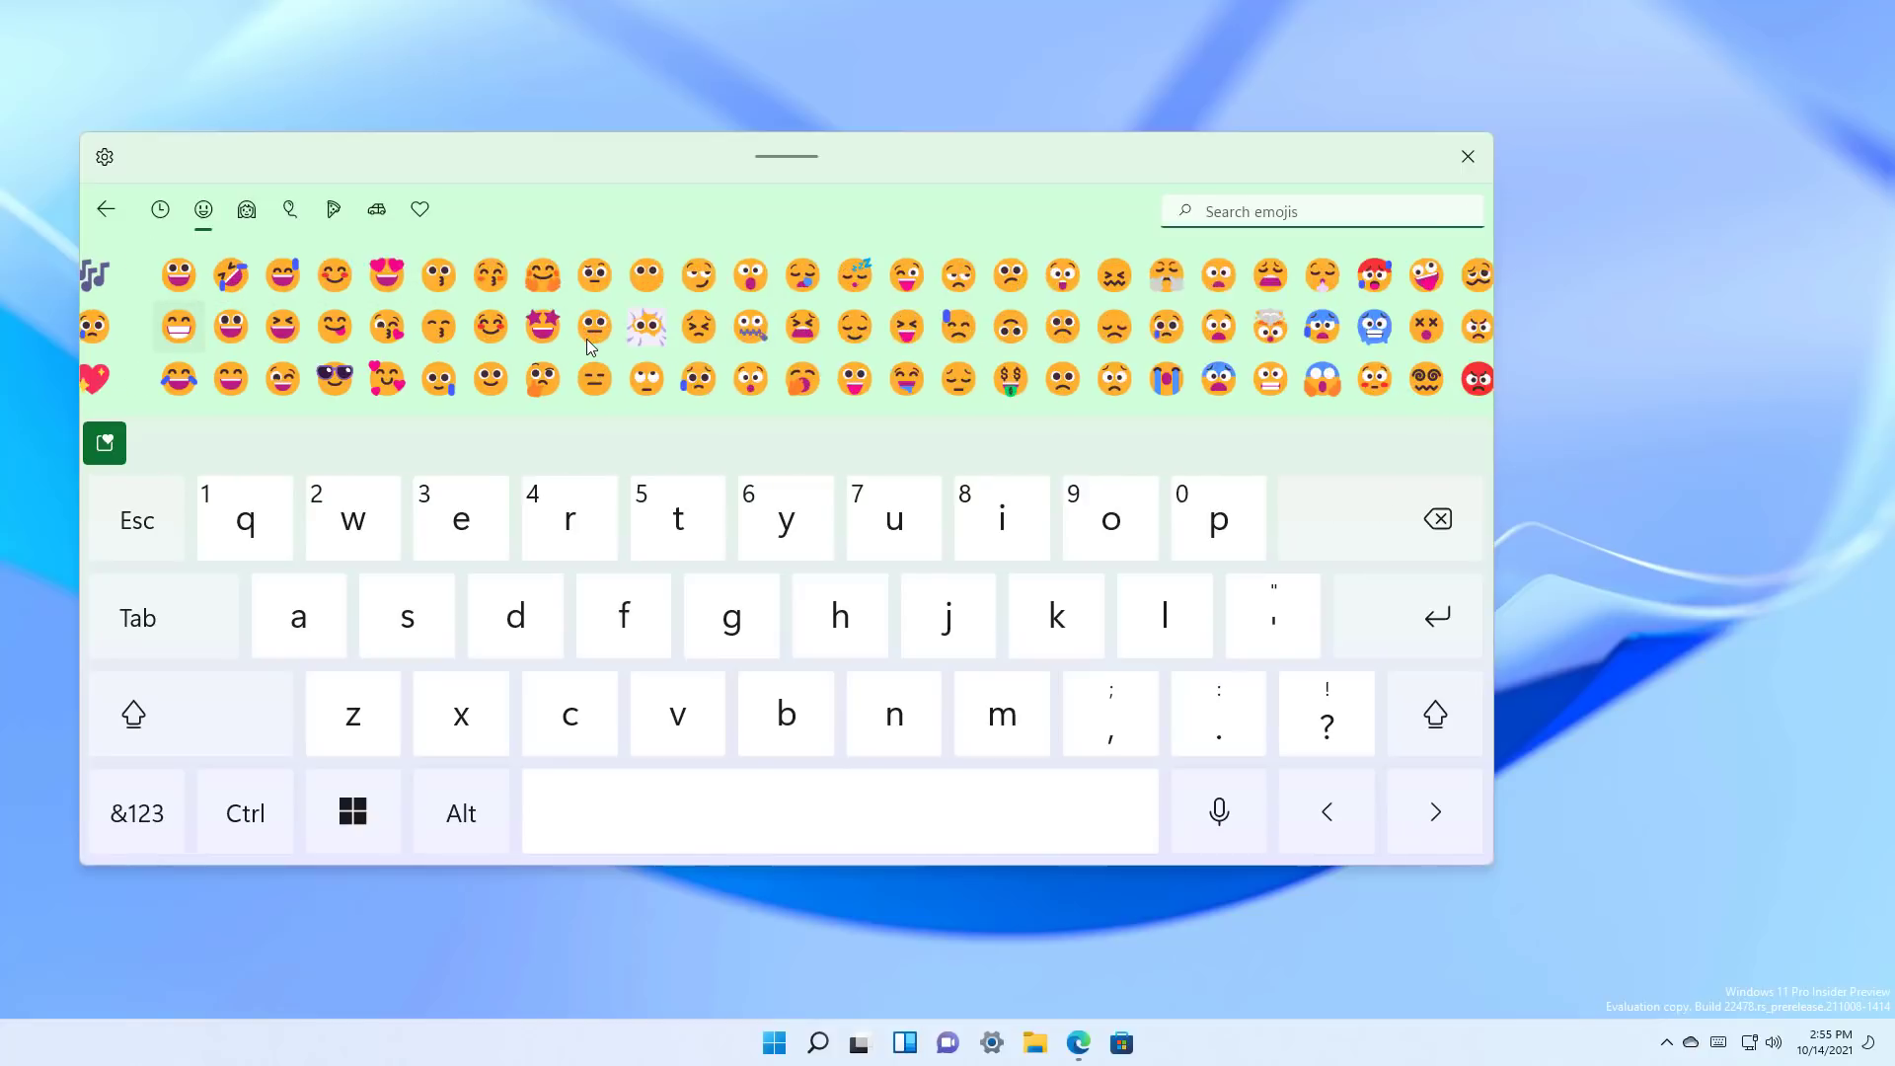
scroll(586, 339, "down", 7)
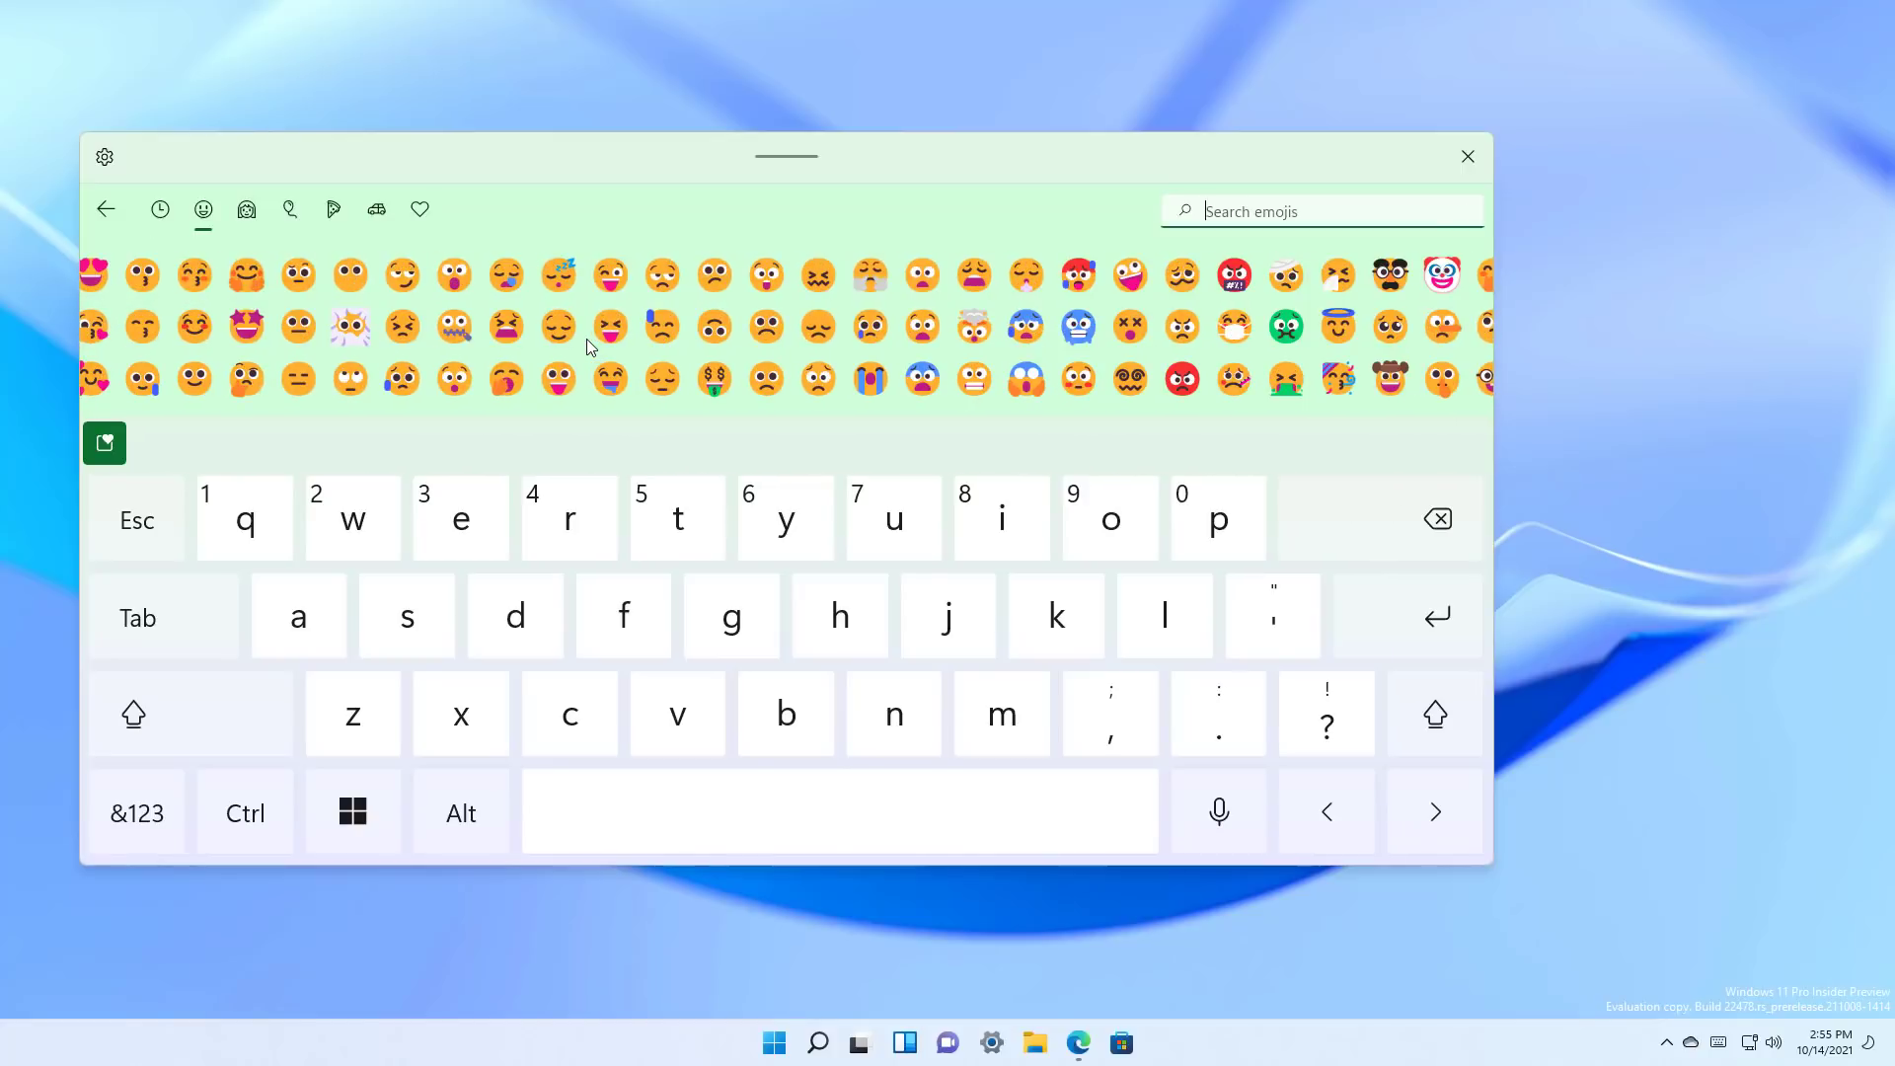
scroll(587, 340, "down", 14)
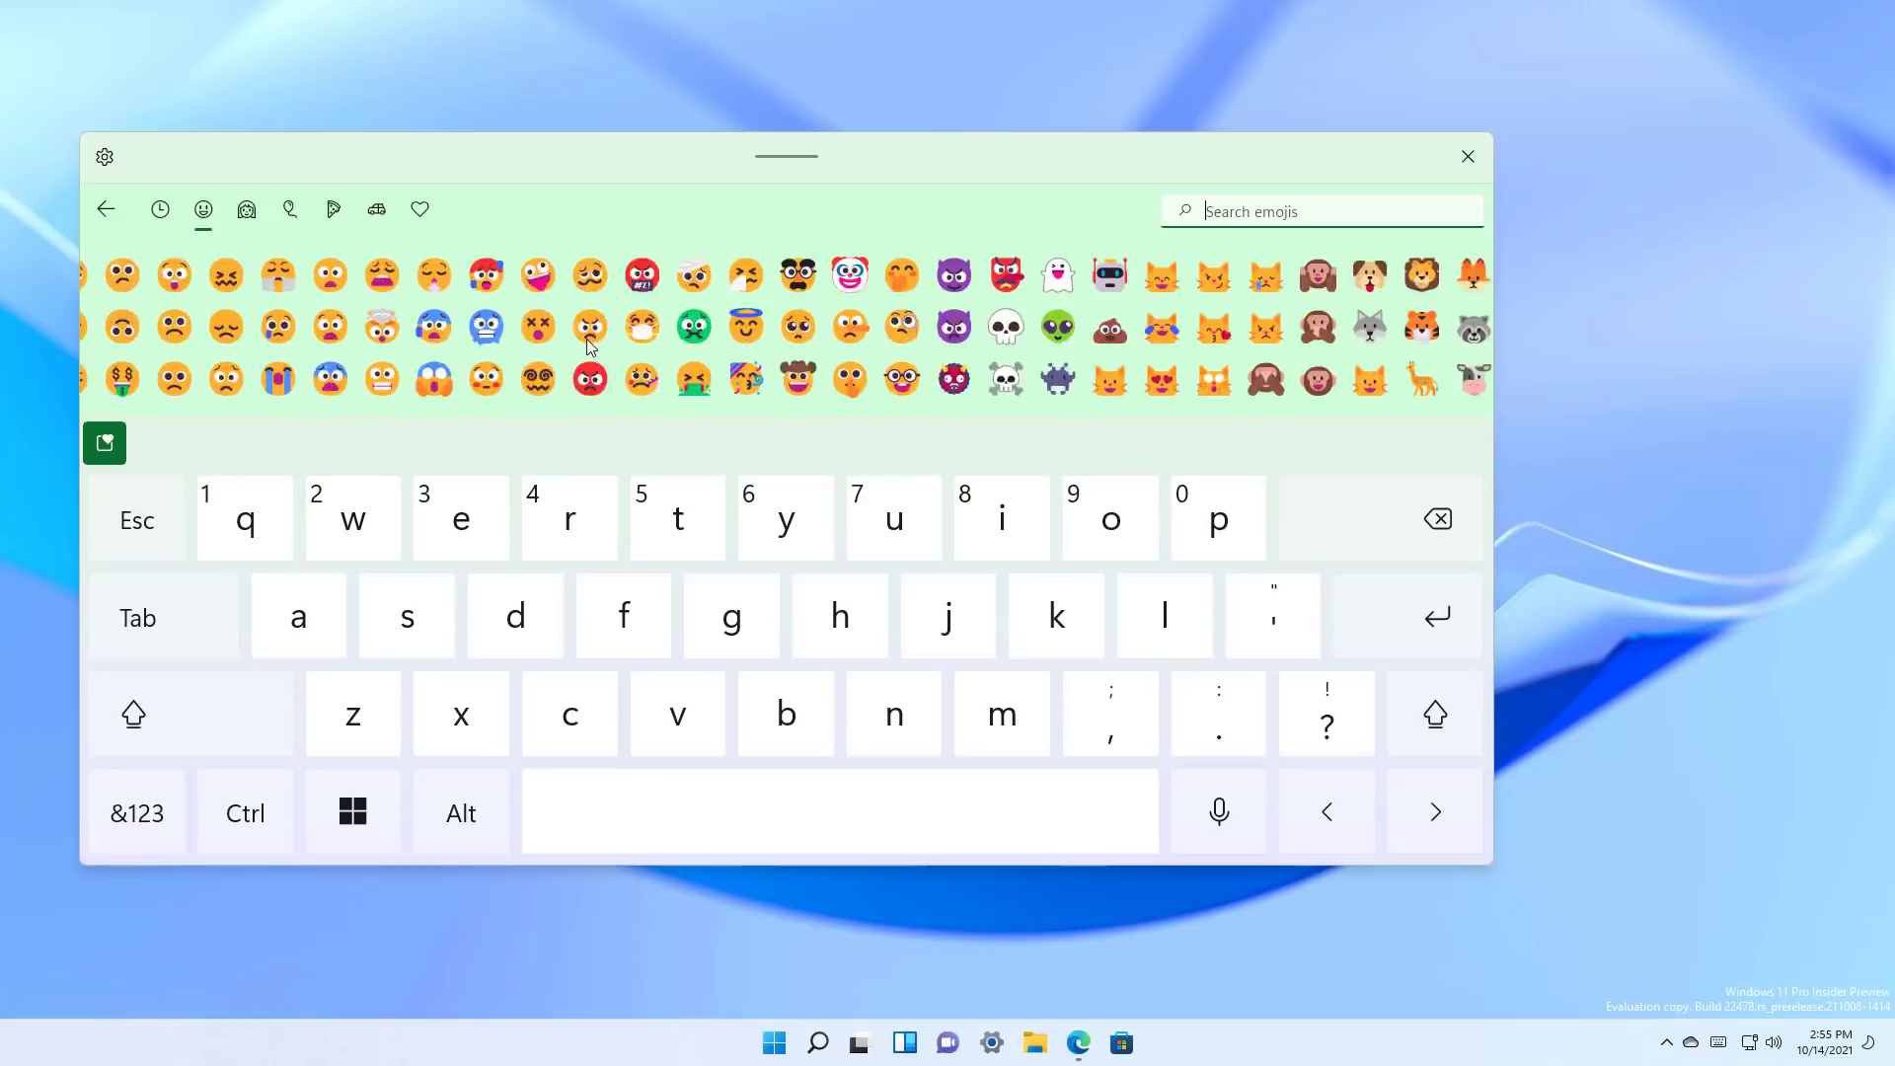
scroll(587, 340, "down", 14)
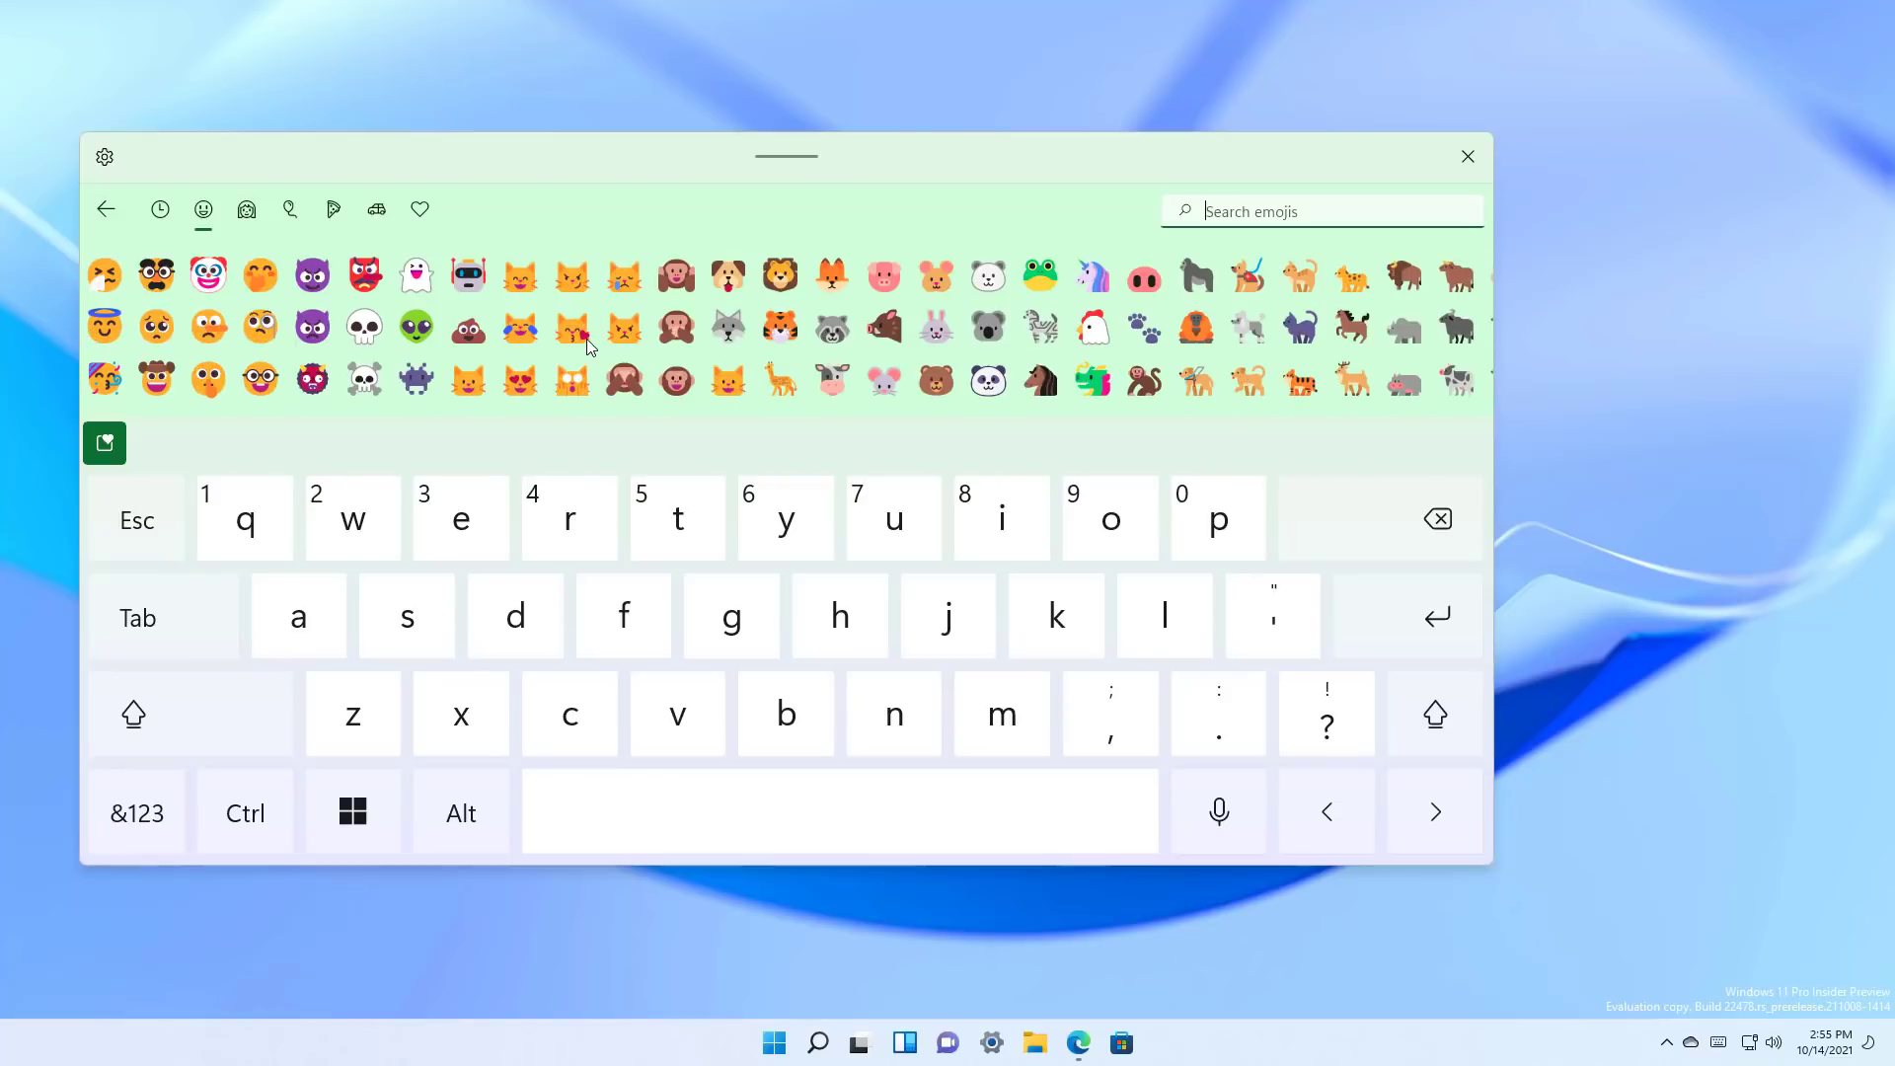
scroll(588, 344, "down", 17)
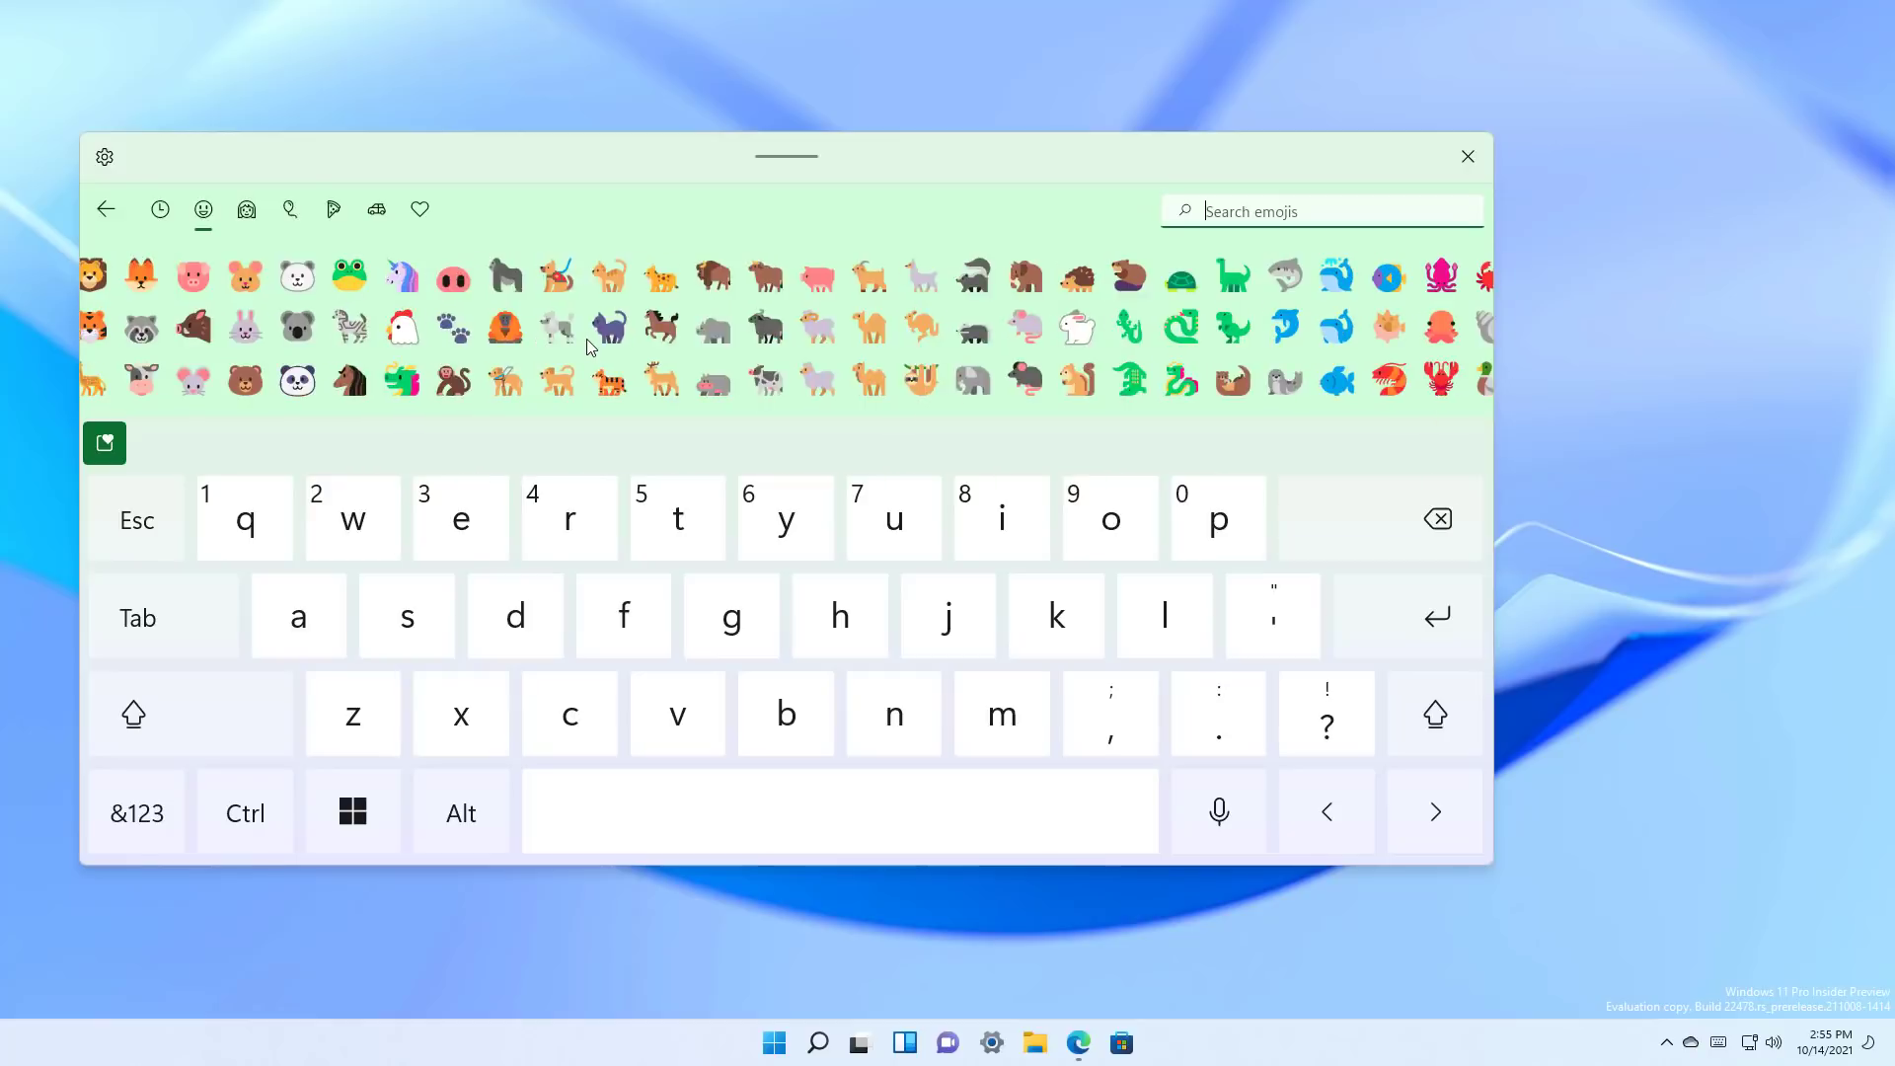
scroll(586, 340, "down", 10)
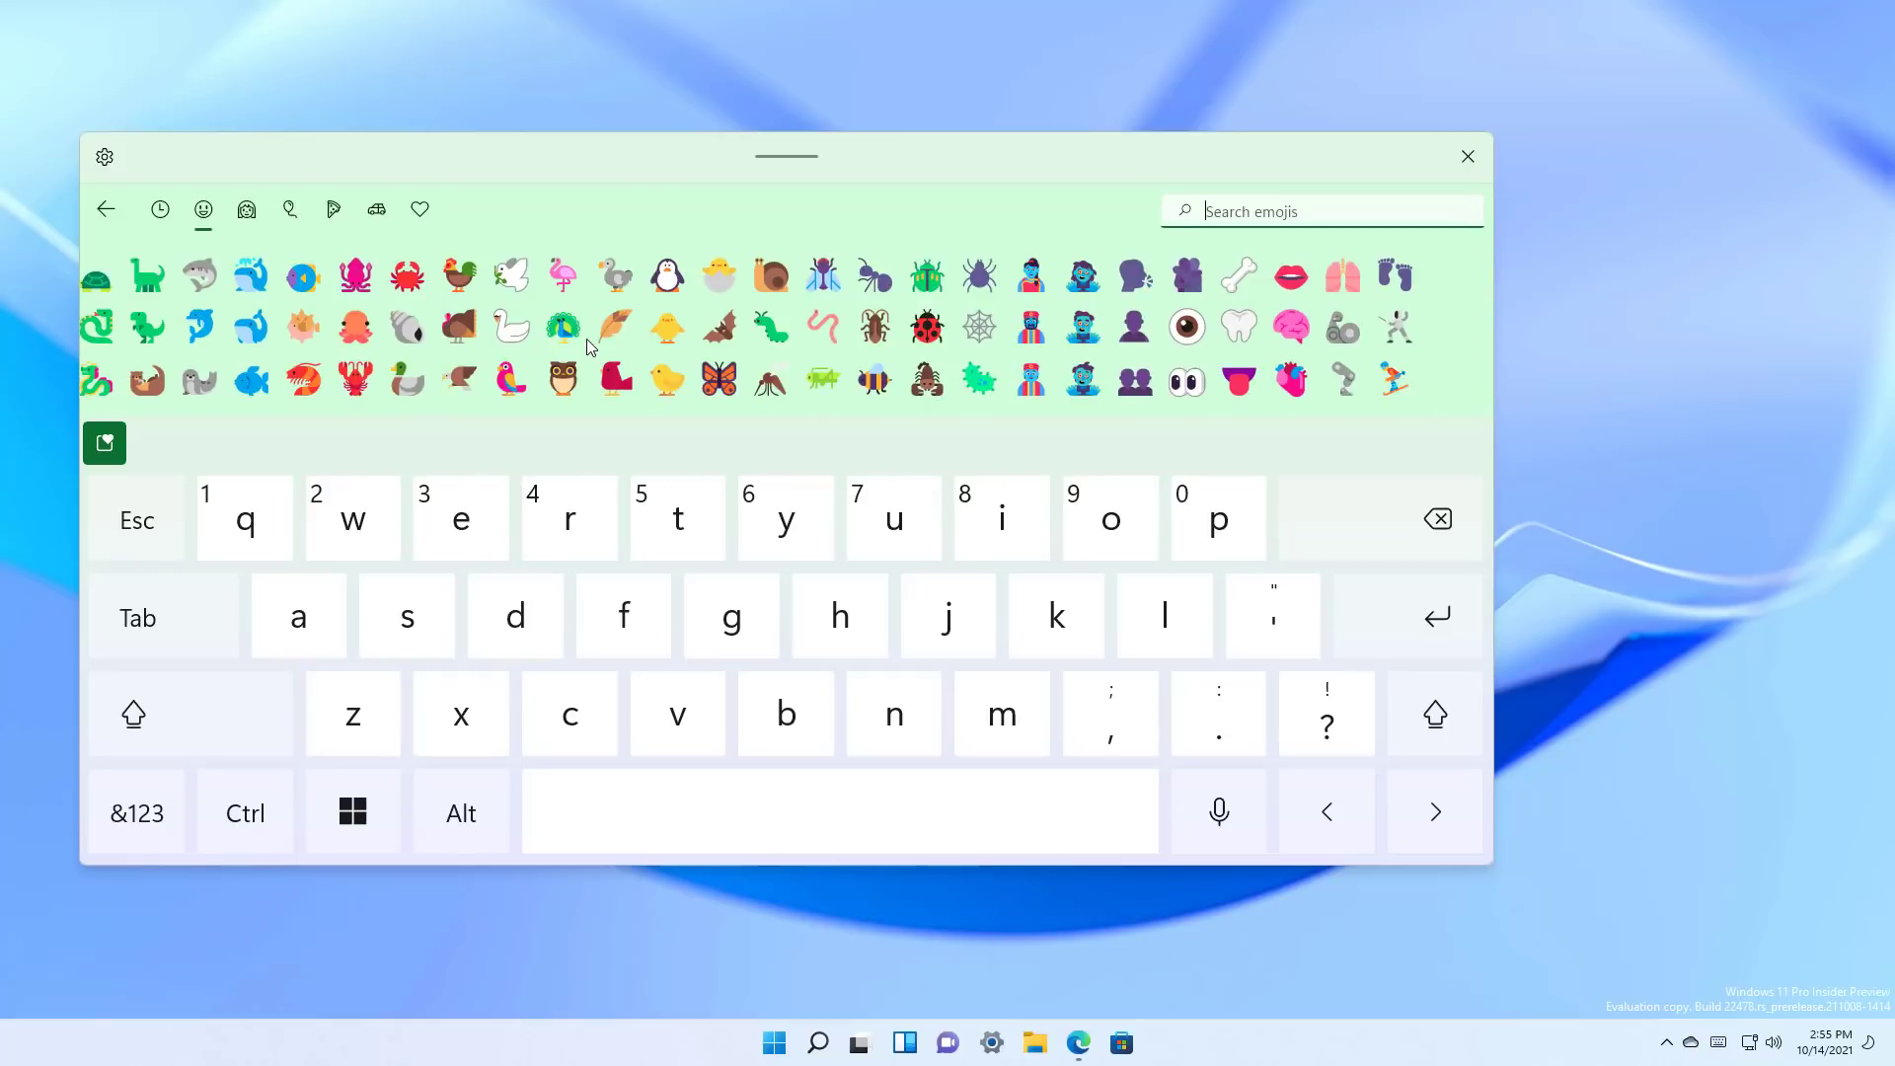
left_click(1463, 154)
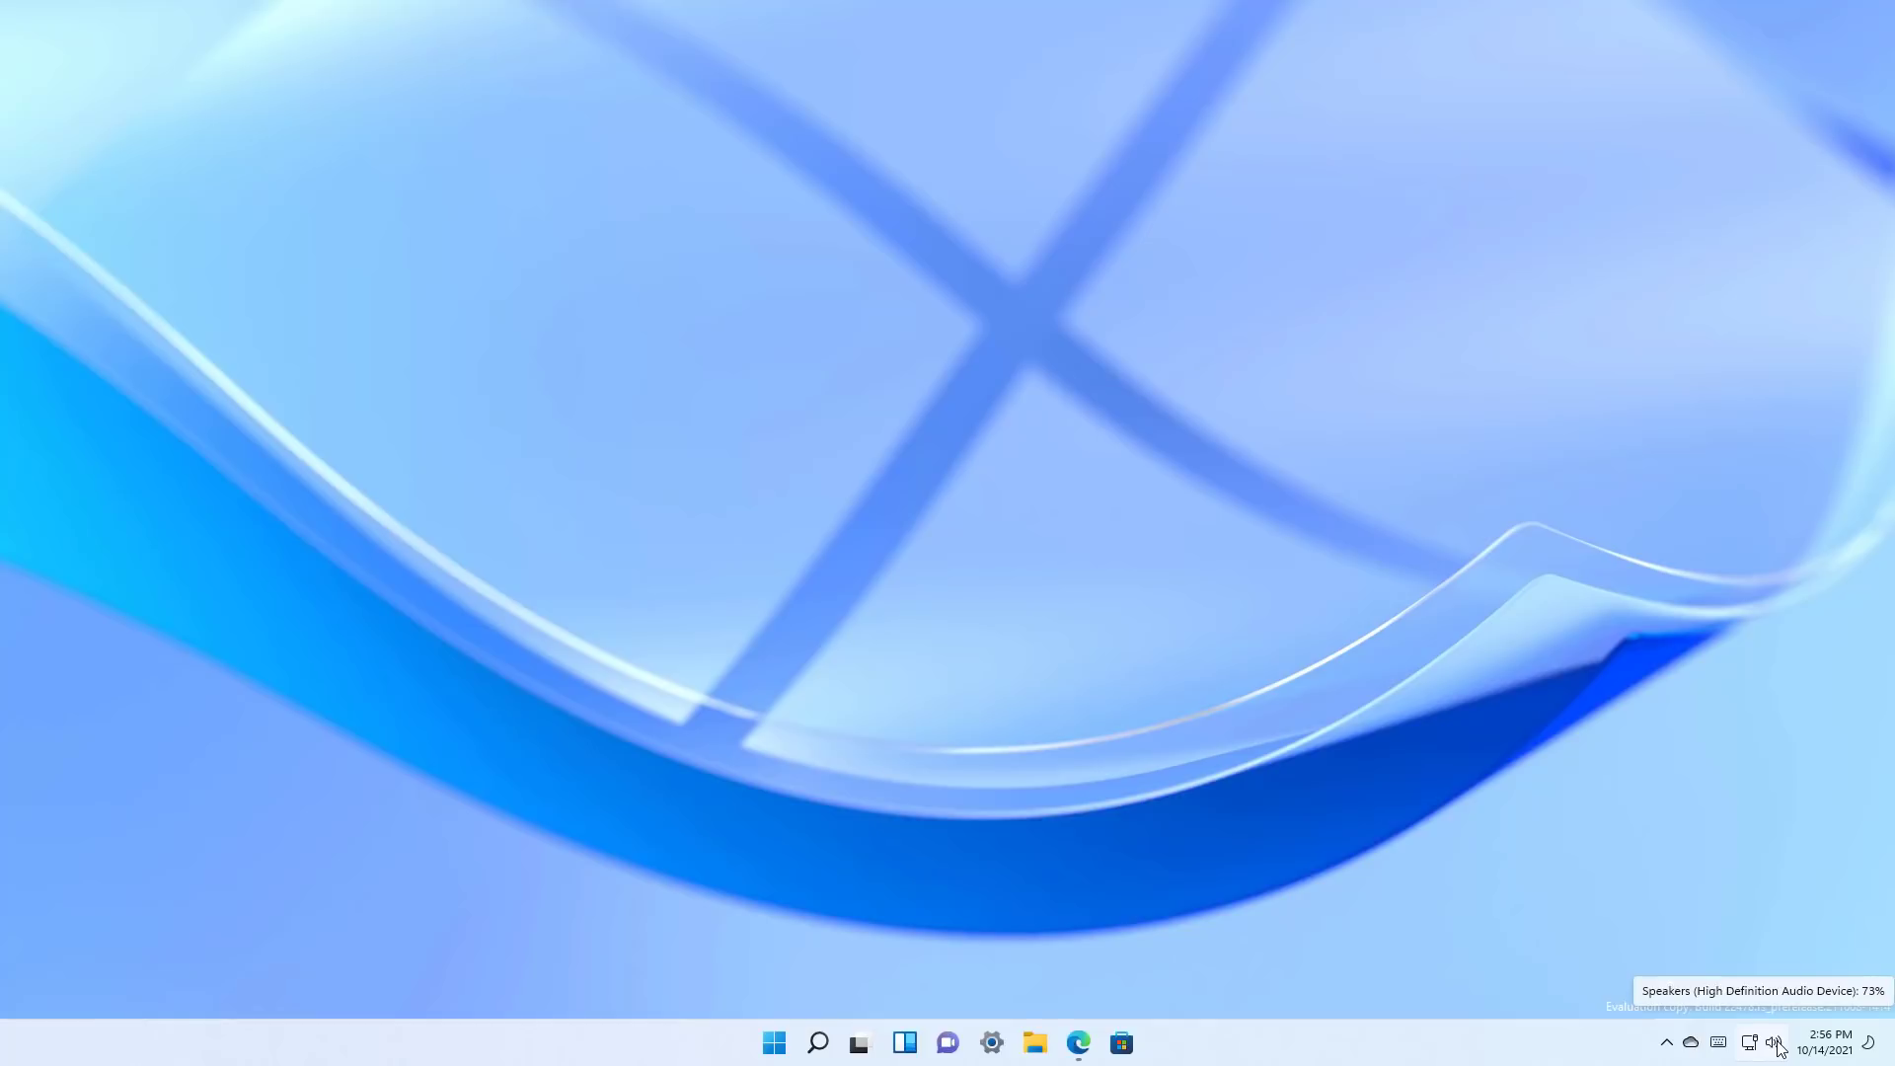
Step: Adjust the speaker volume up and down directly from the taskbar, and show the available sound output devices
scroll(1779, 1048, "up", 4)
scroll(1778, 1042, "down", 2)
scroll(1779, 1048, "down", 1)
scroll(1779, 1048, "up", 2)
left_click(1780, 1047)
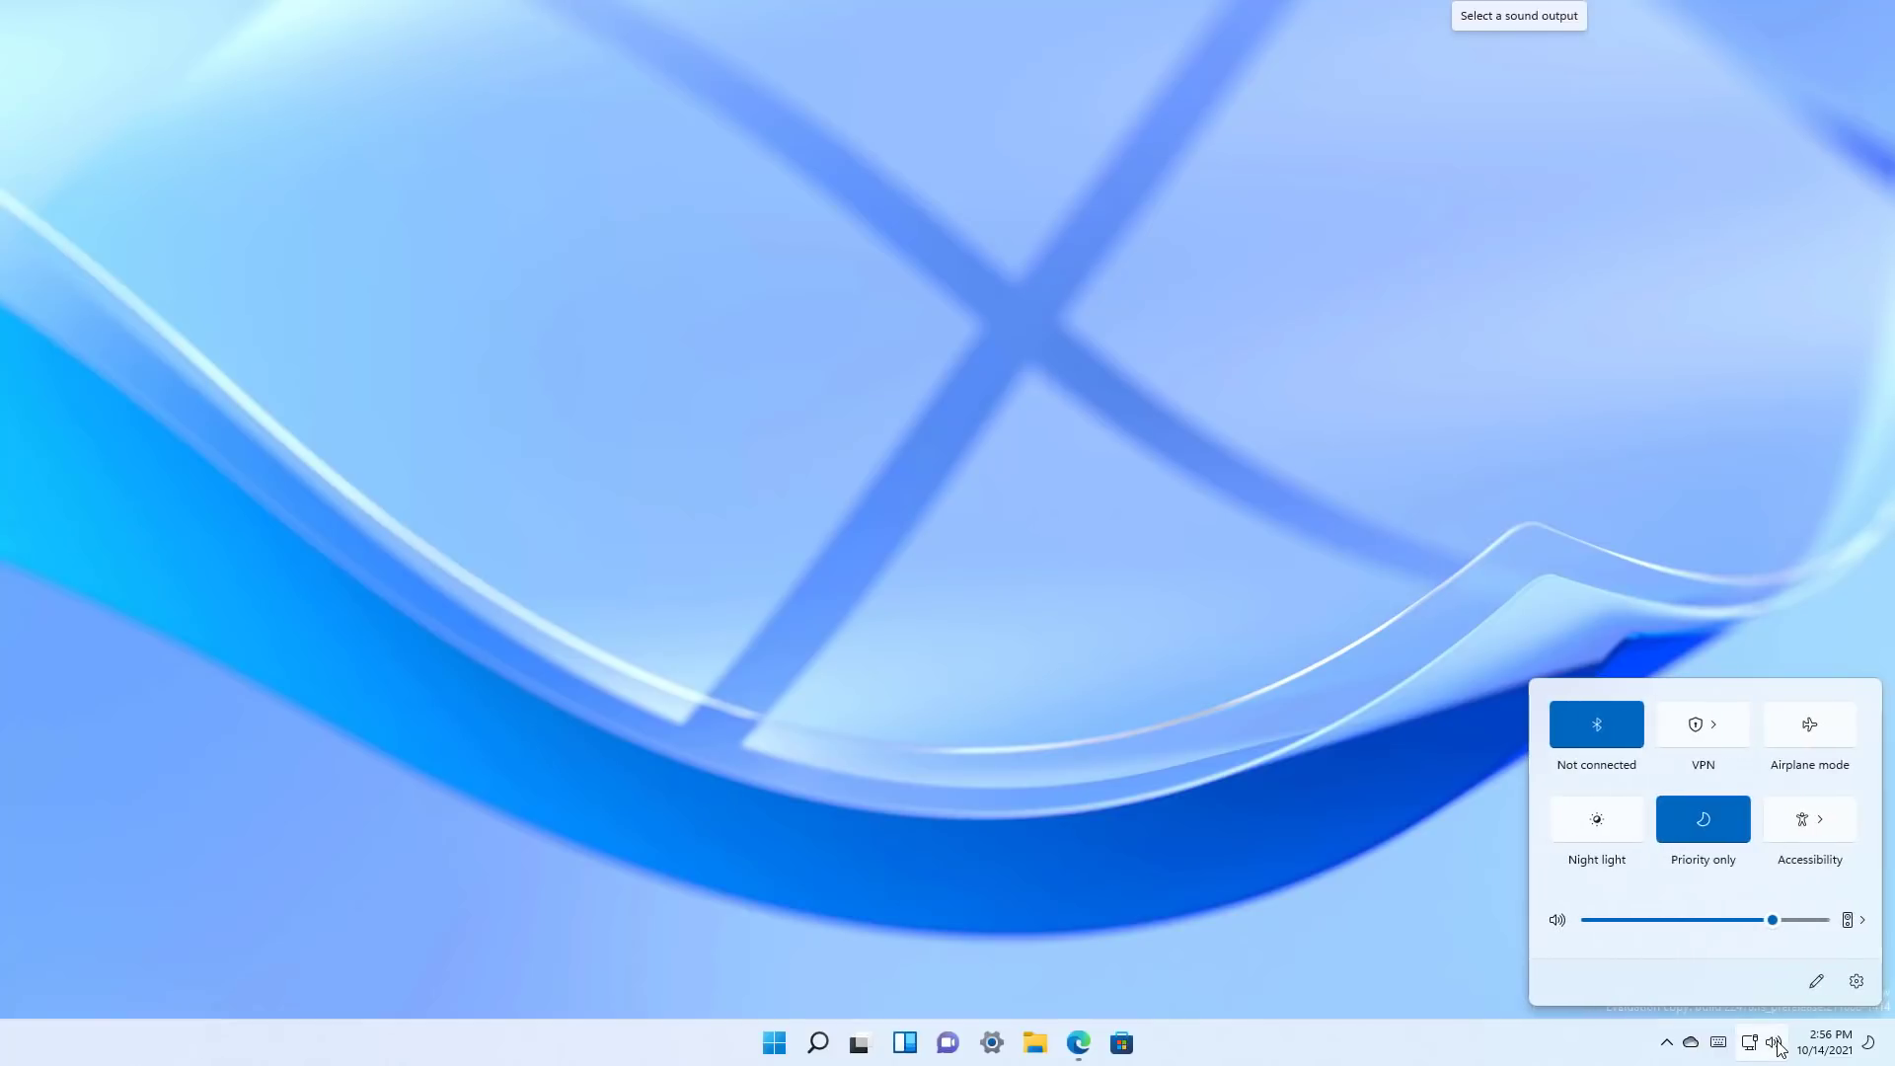
left_click(1852, 914)
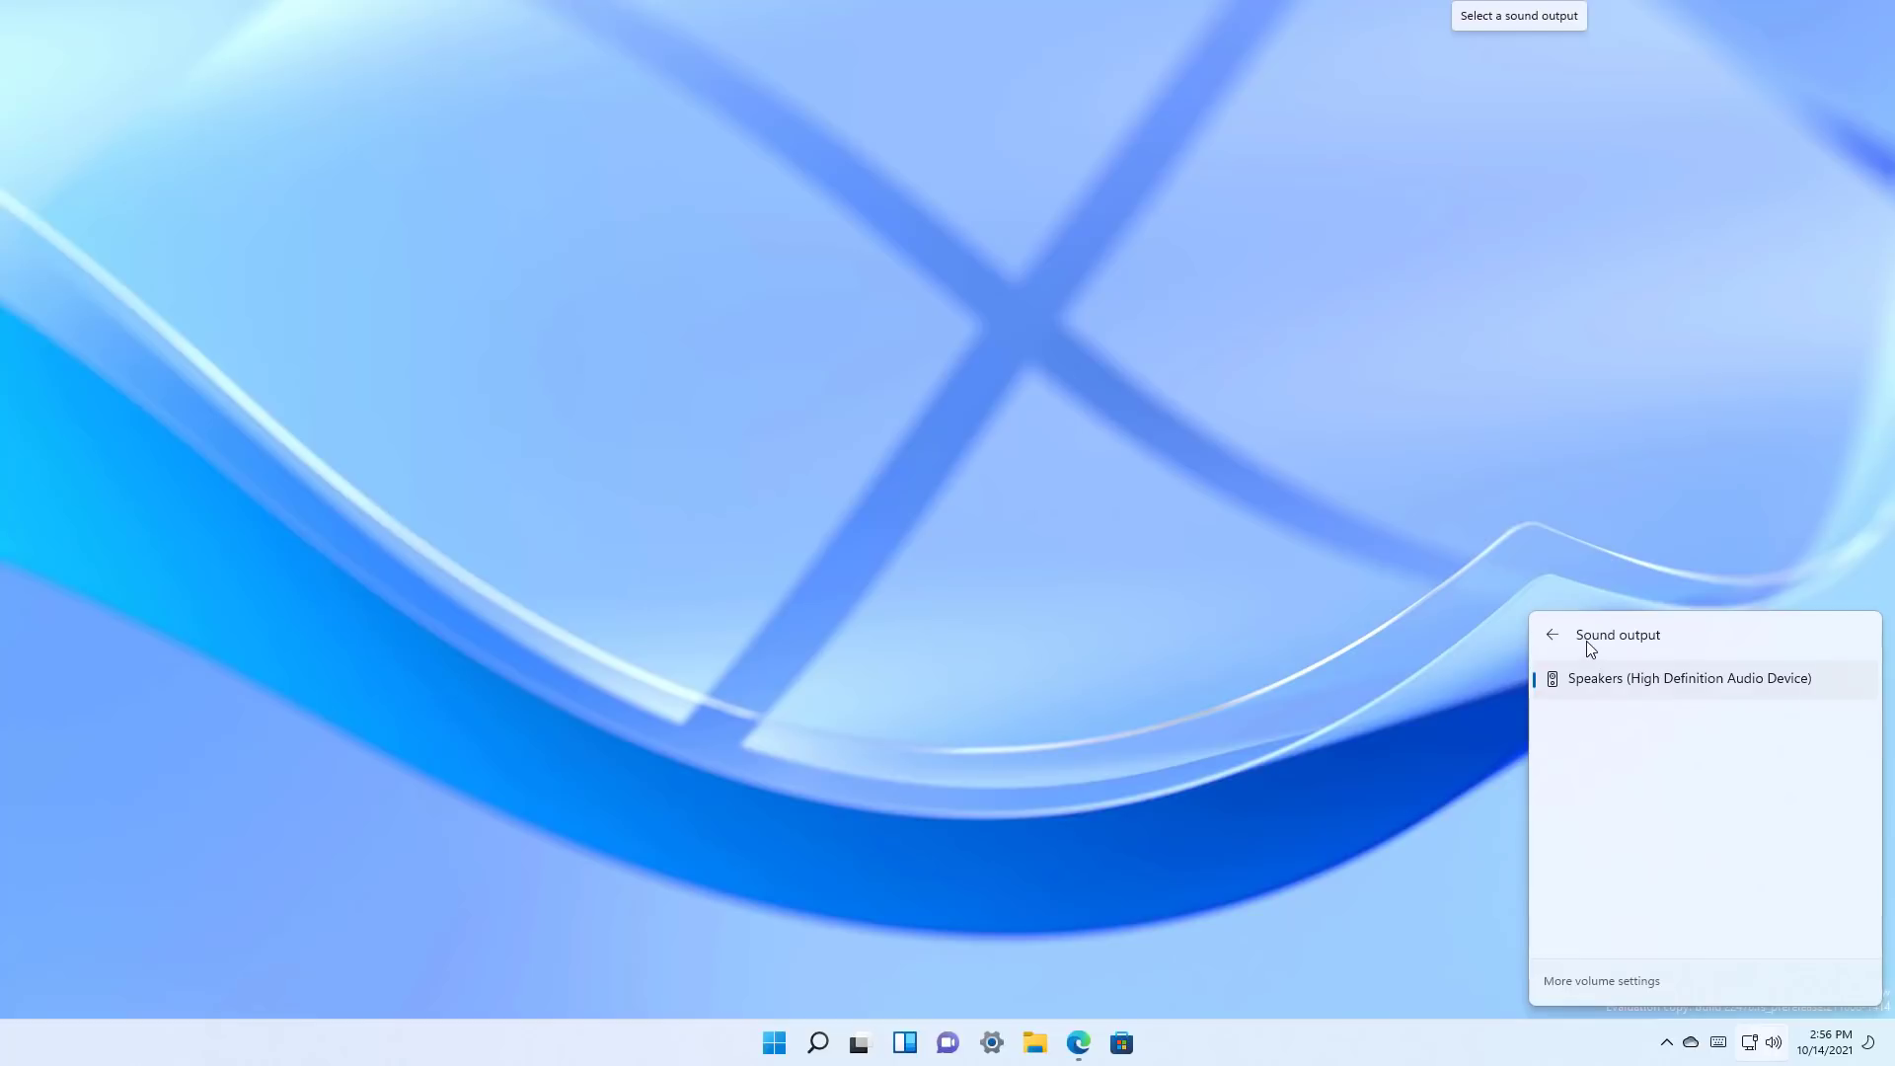
Step: Open the Language & region page in Windows Settings and bring up the option to add a preferred language
key("super+i")
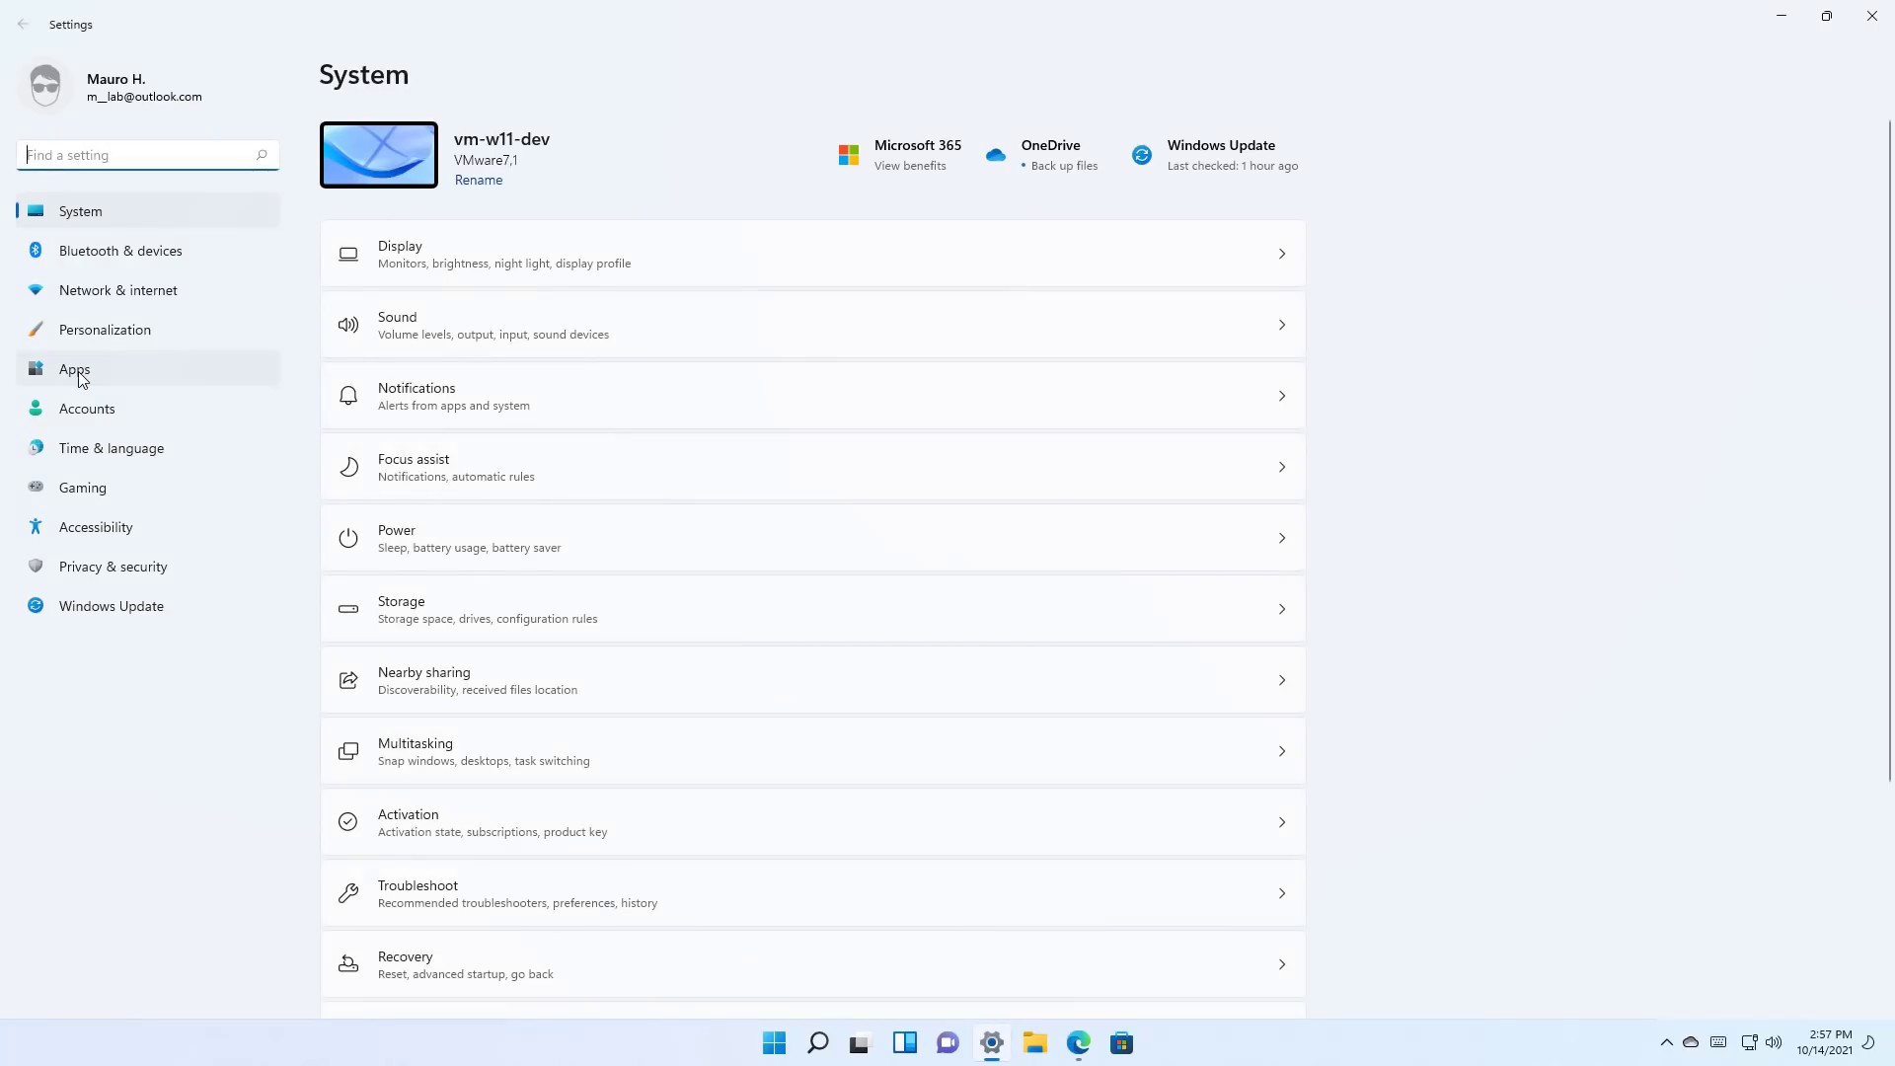
left_click(155, 458)
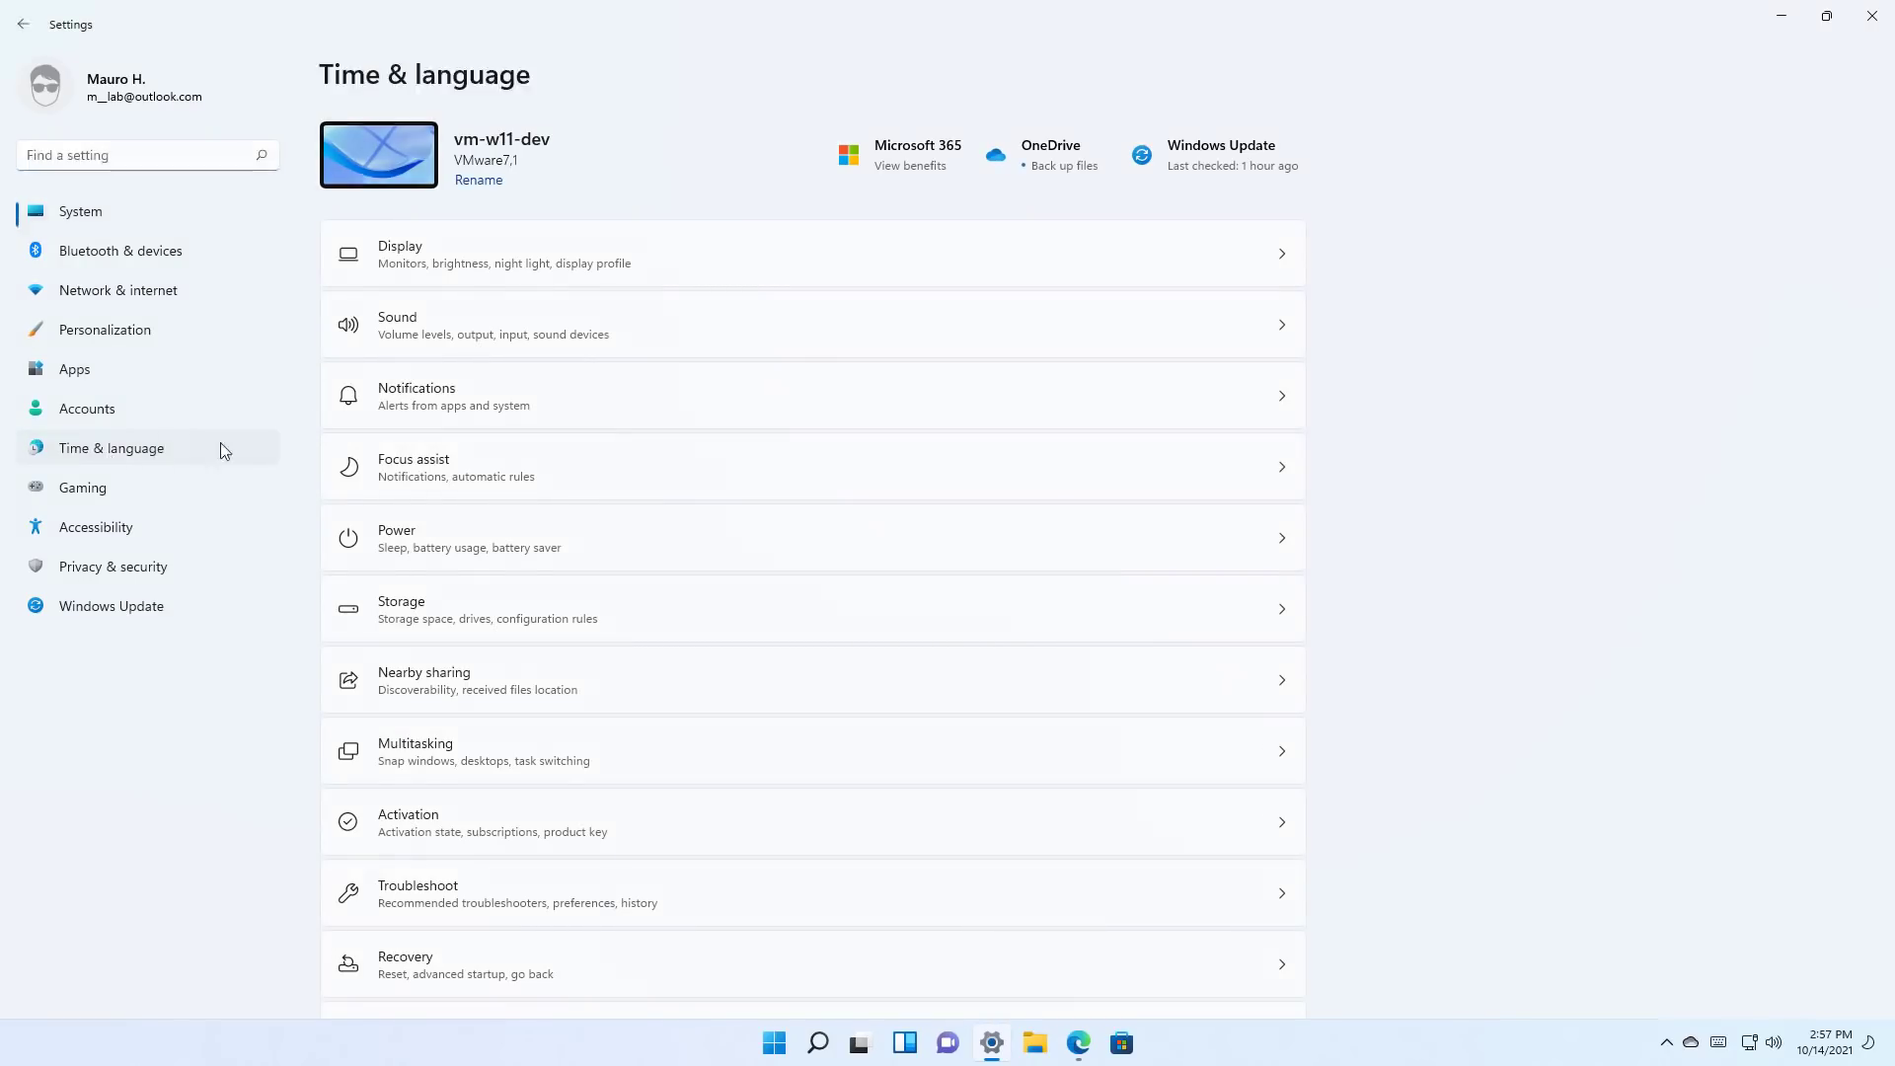
left_click(498, 230)
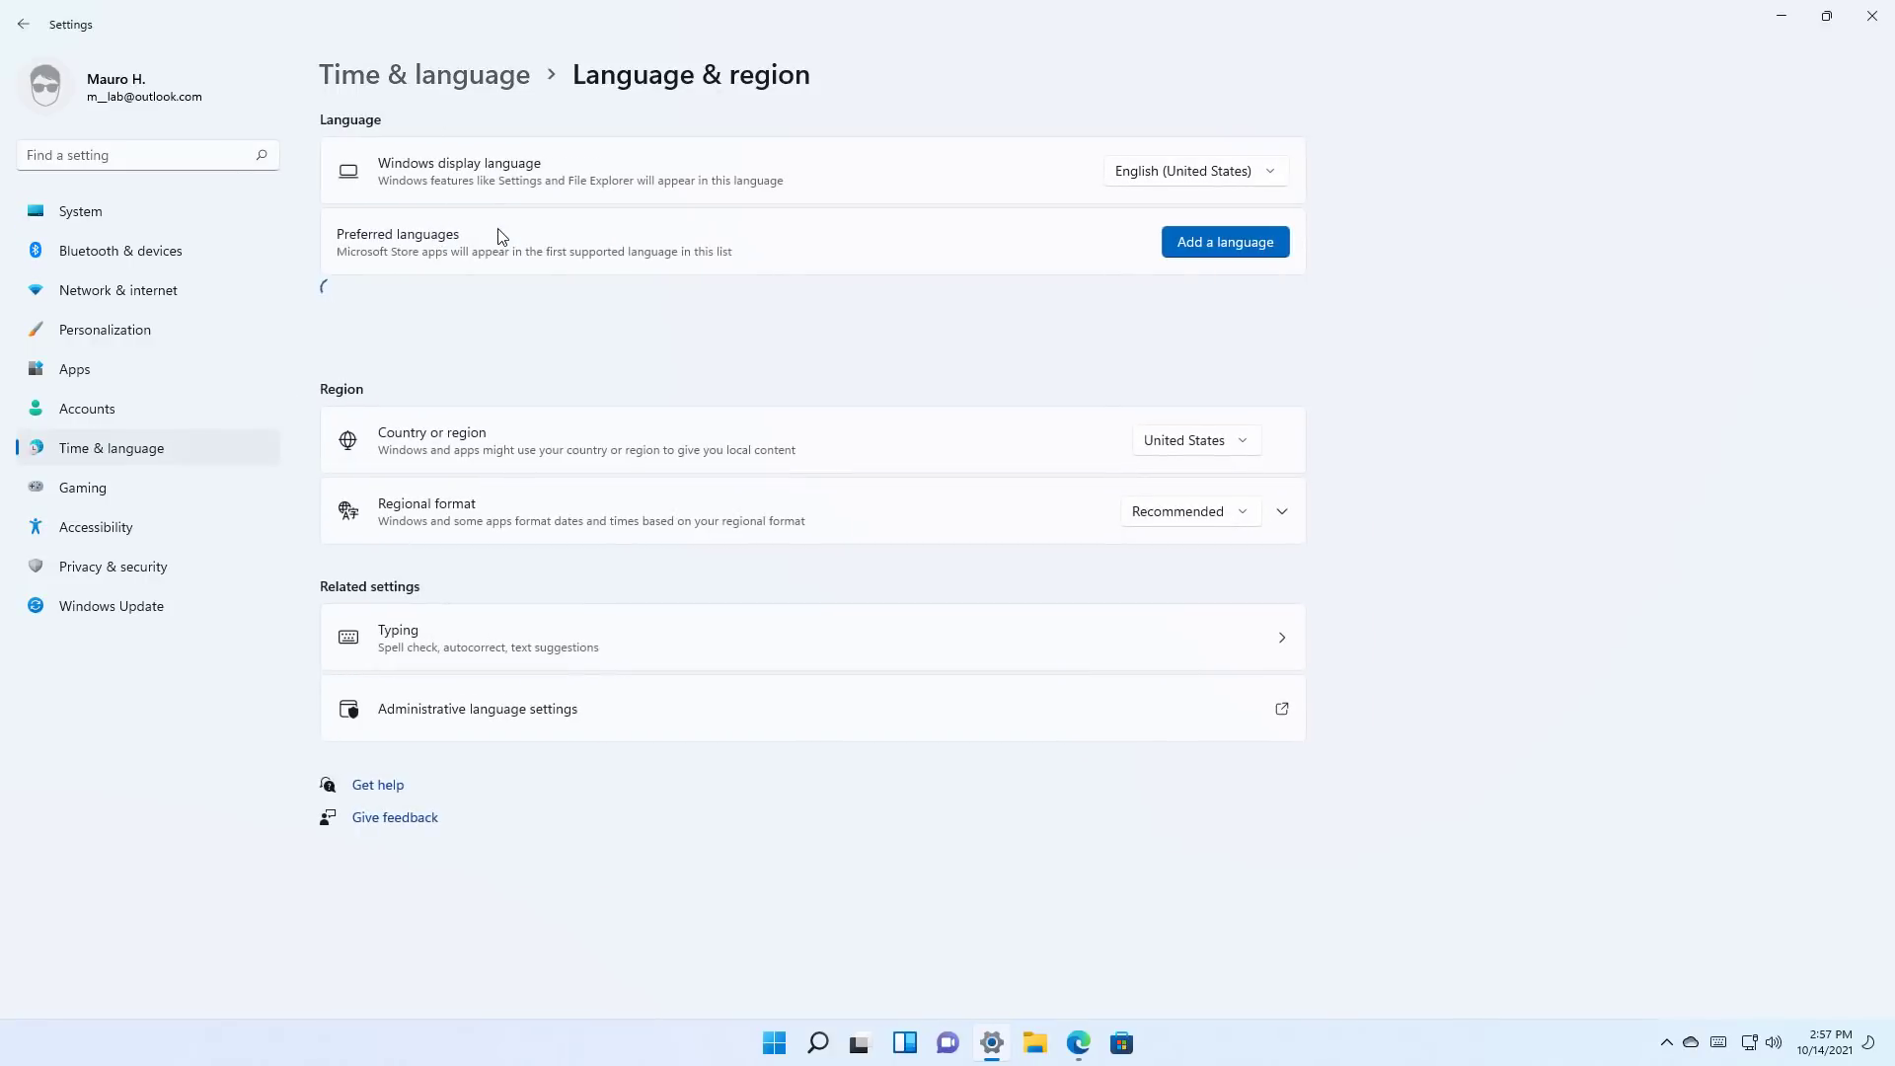
left_click(1229, 241)
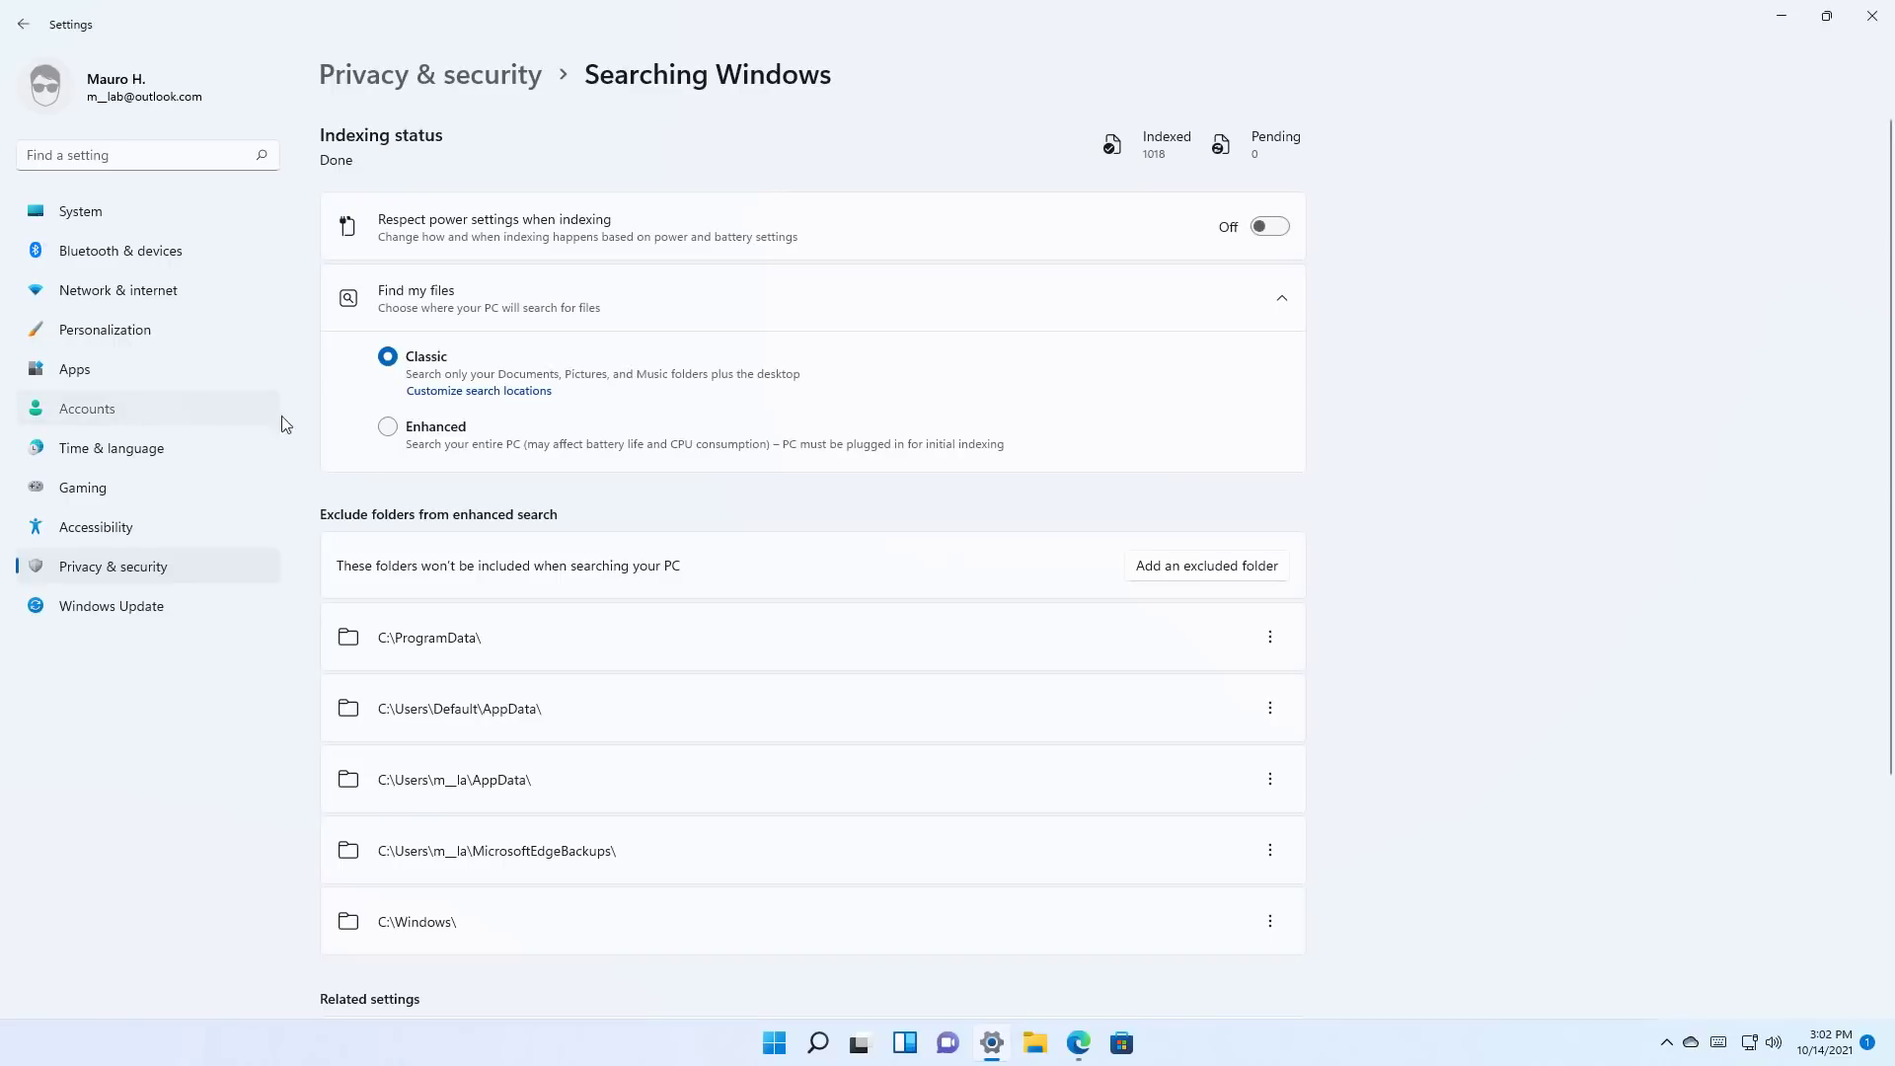
Step: Show the sign-in options for the account in Settings
left_click(272, 414)
left_click(461, 436)
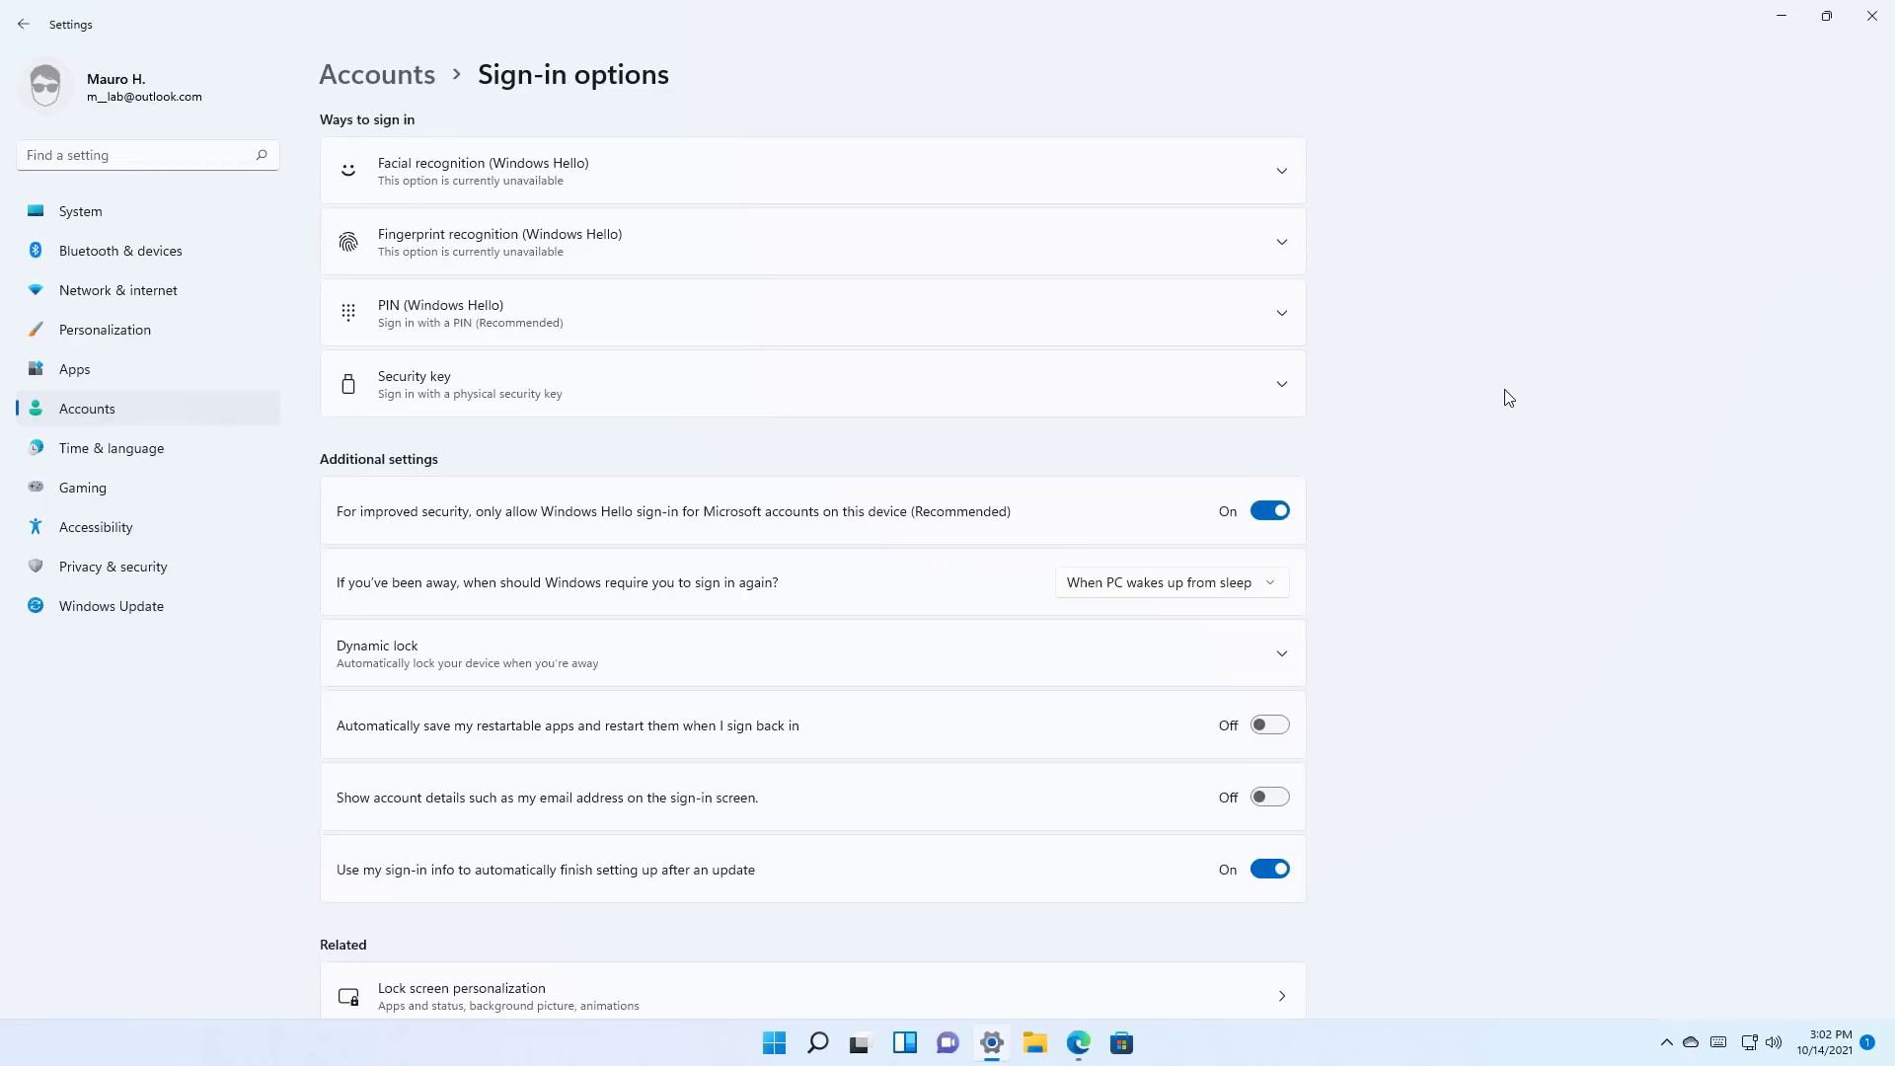
Step: Review the installed updates by category in the Windows Update history, and return to the desktop
left_click(130, 620)
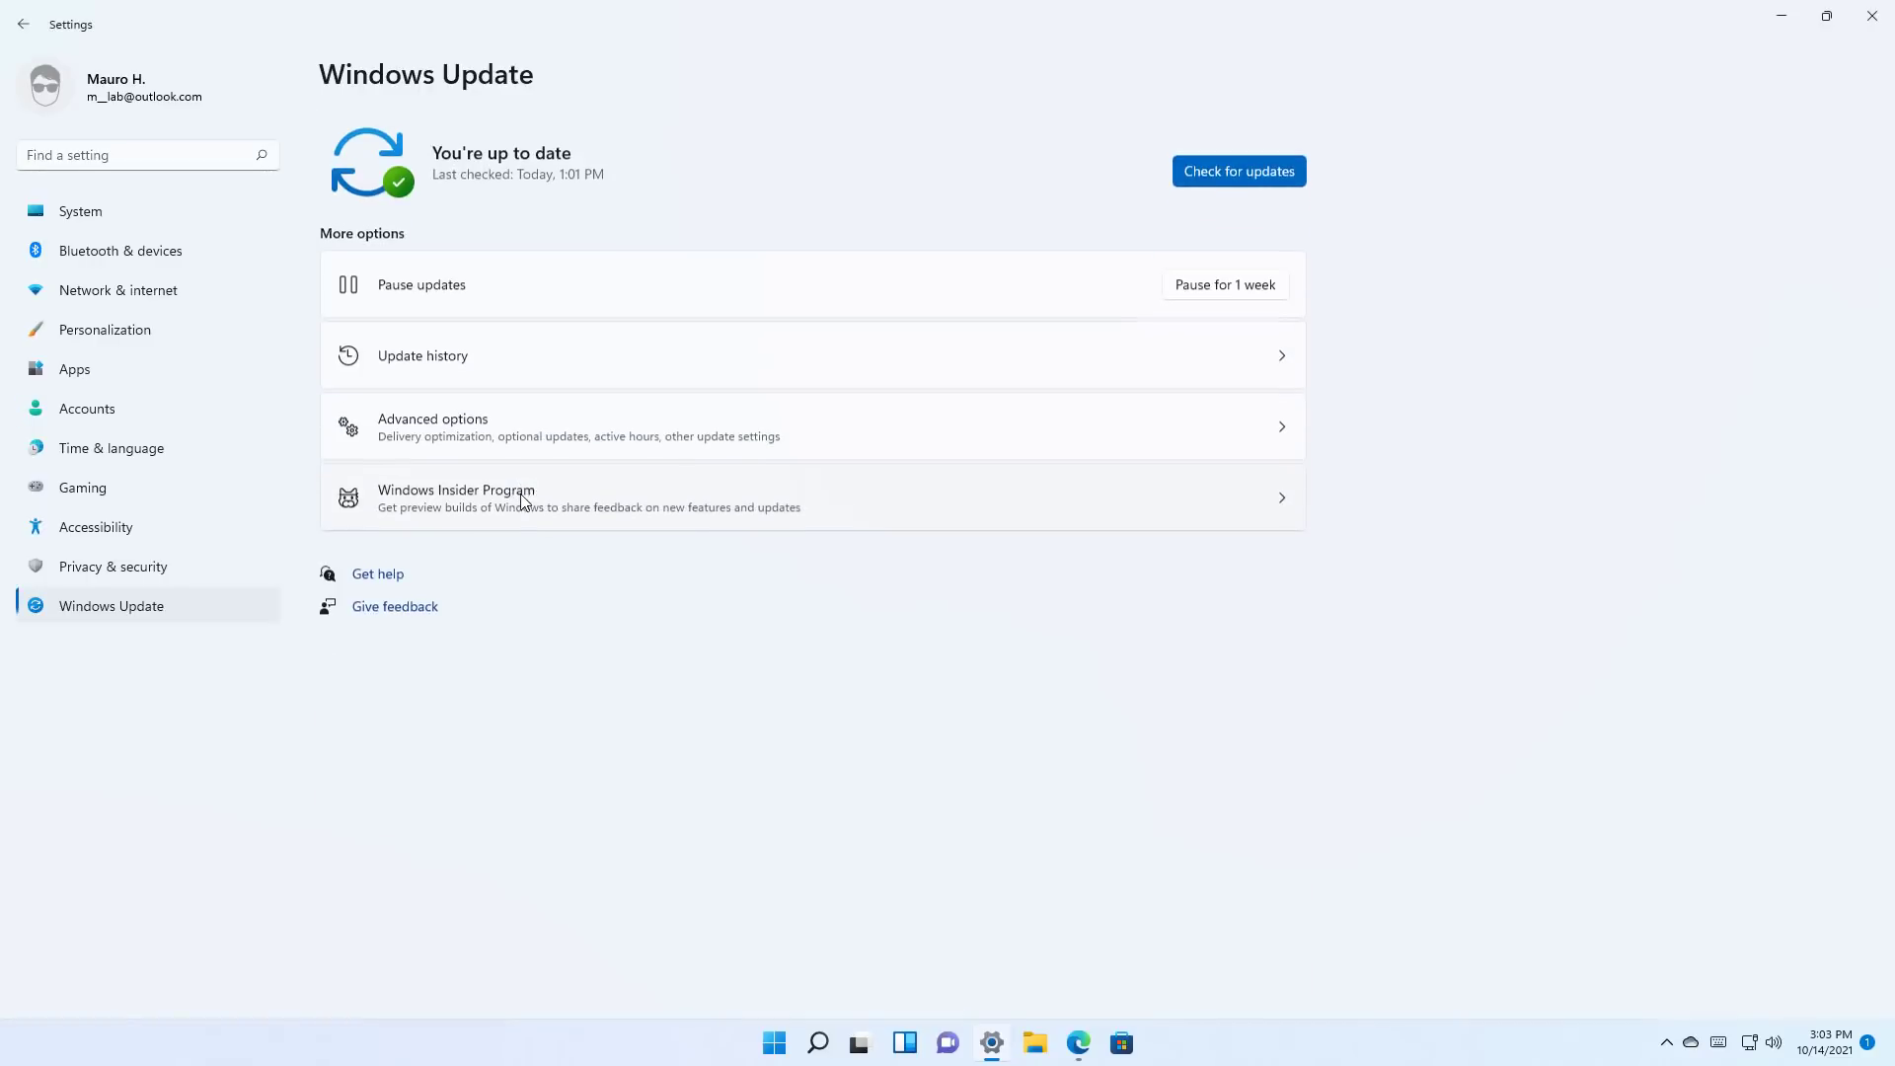
left_click(483, 372)
left_click(472, 145)
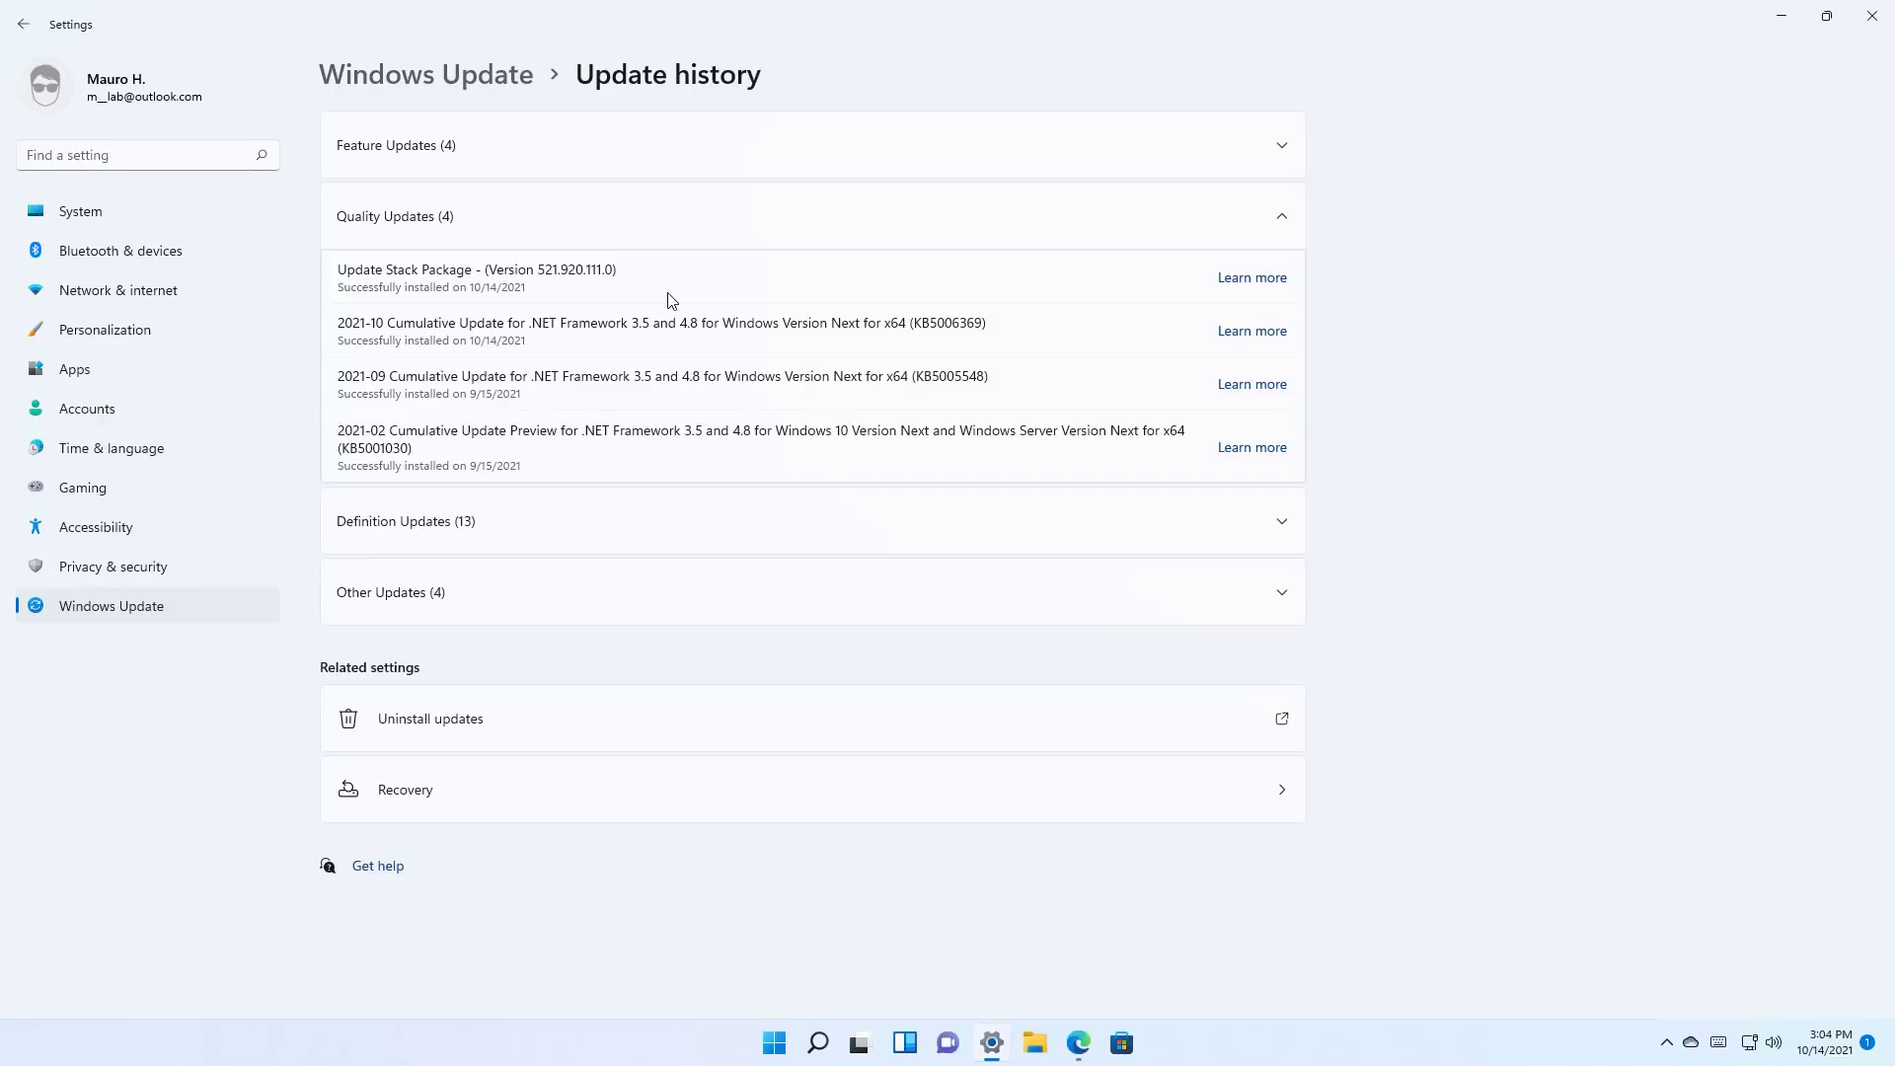
key("super+d")
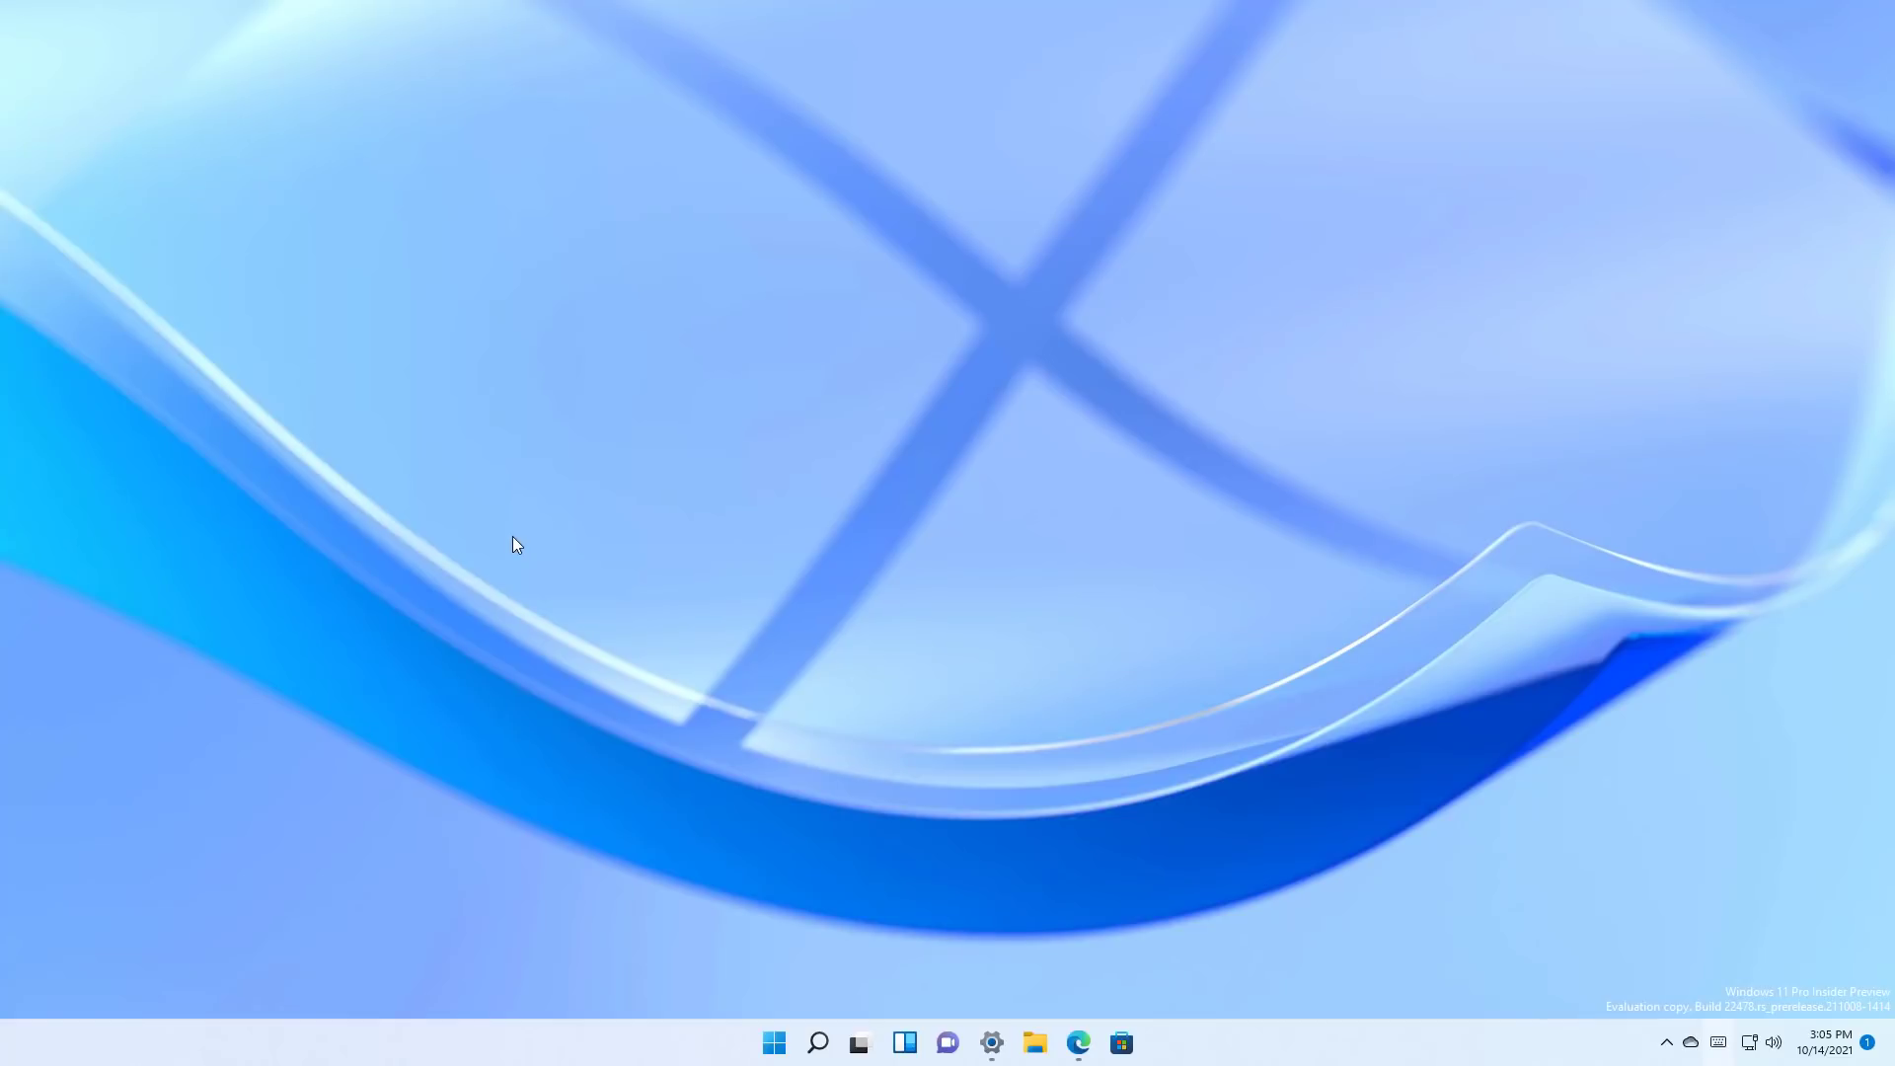
Step: Switch to Edge, save the dark theme anniversary wallpaper to Downloads as WIP-7th-anniversary-wallpaper-dark in JPEG format, and return to the desktop
left_click(1078, 1042)
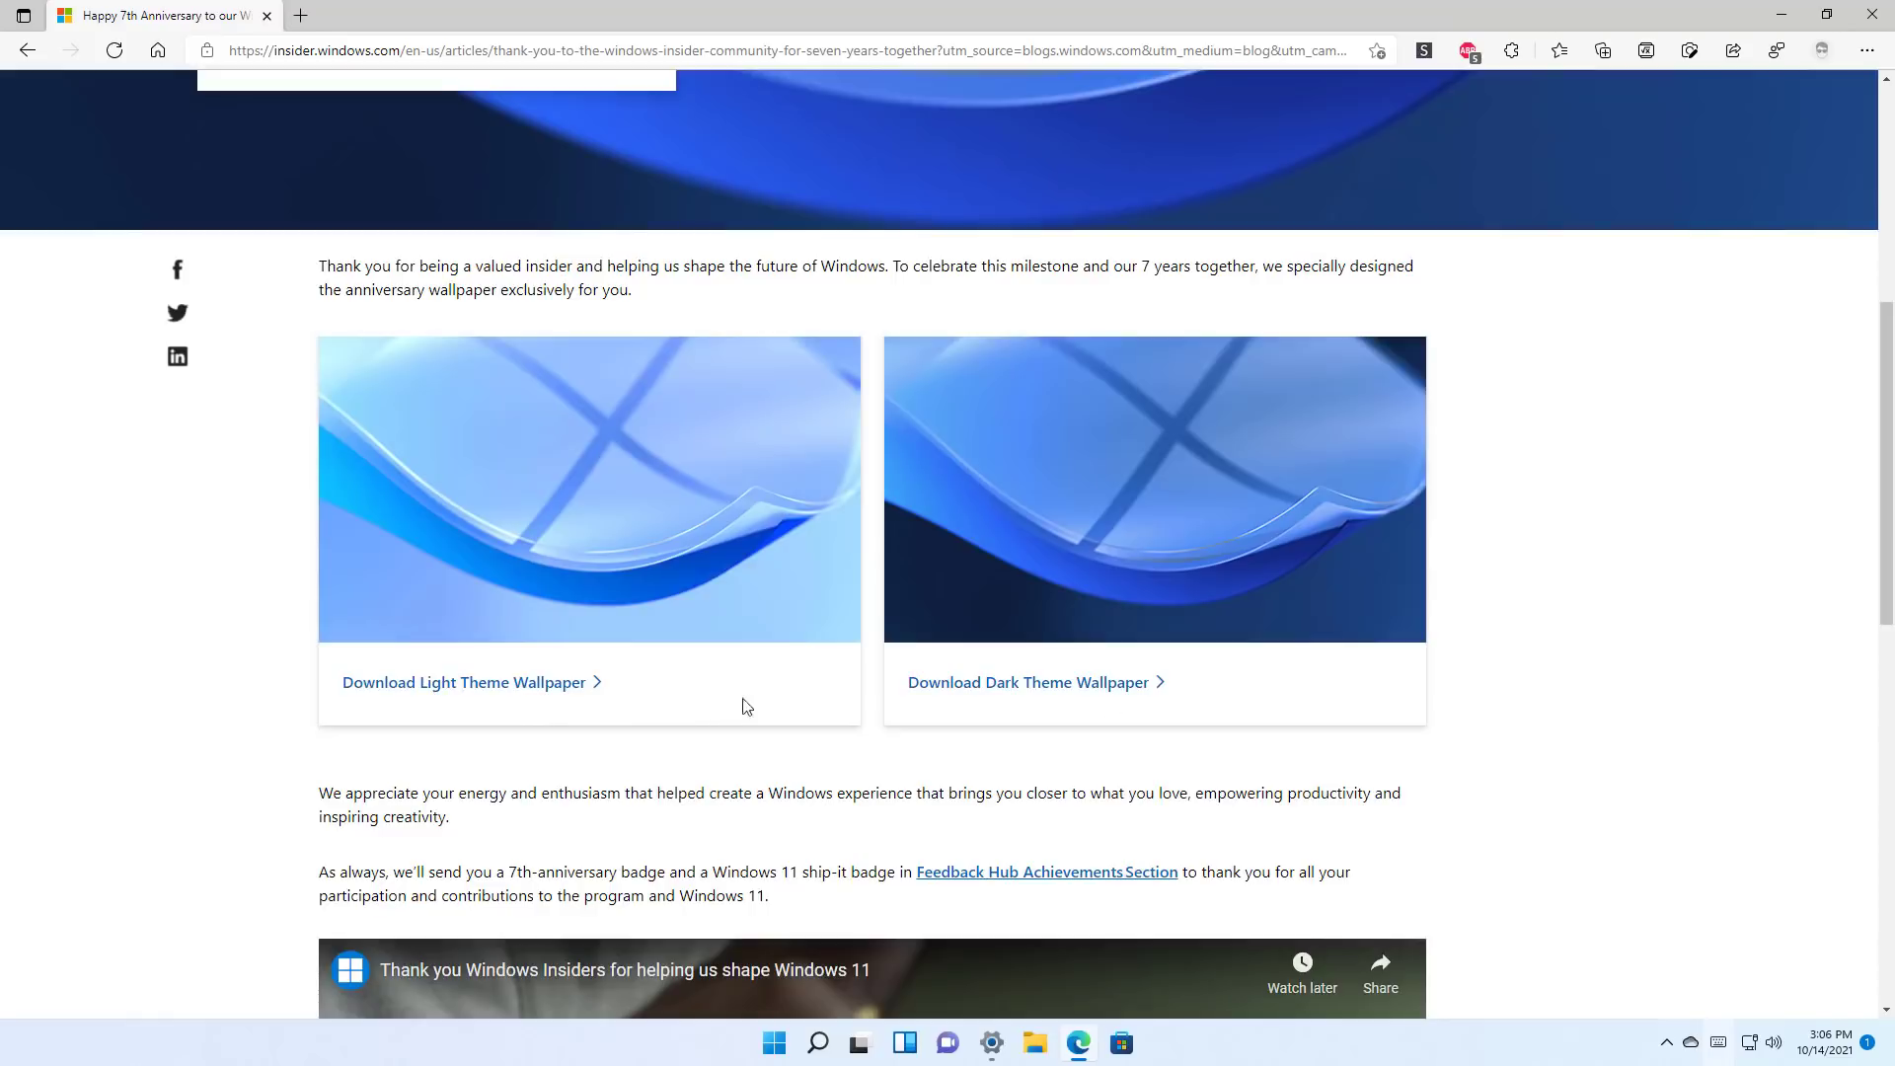
left_click(1086, 694)
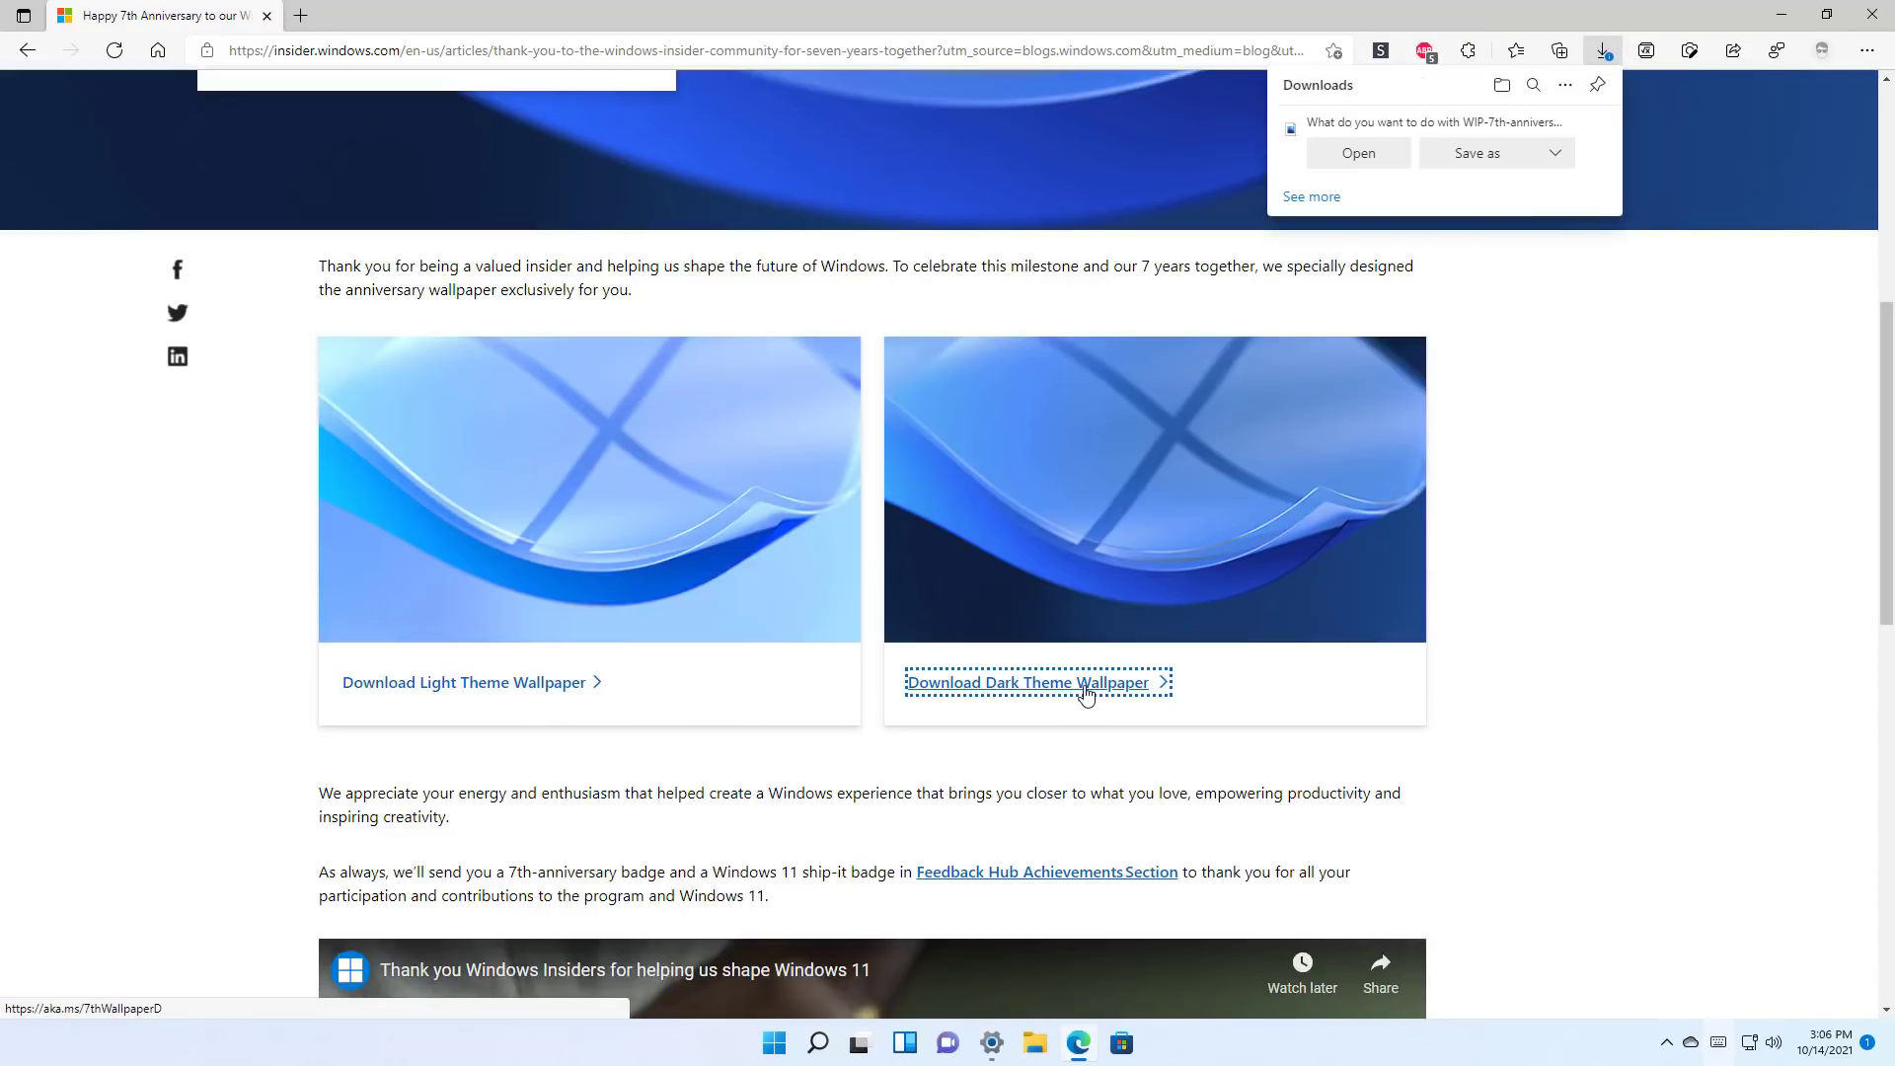
left_click(1500, 162)
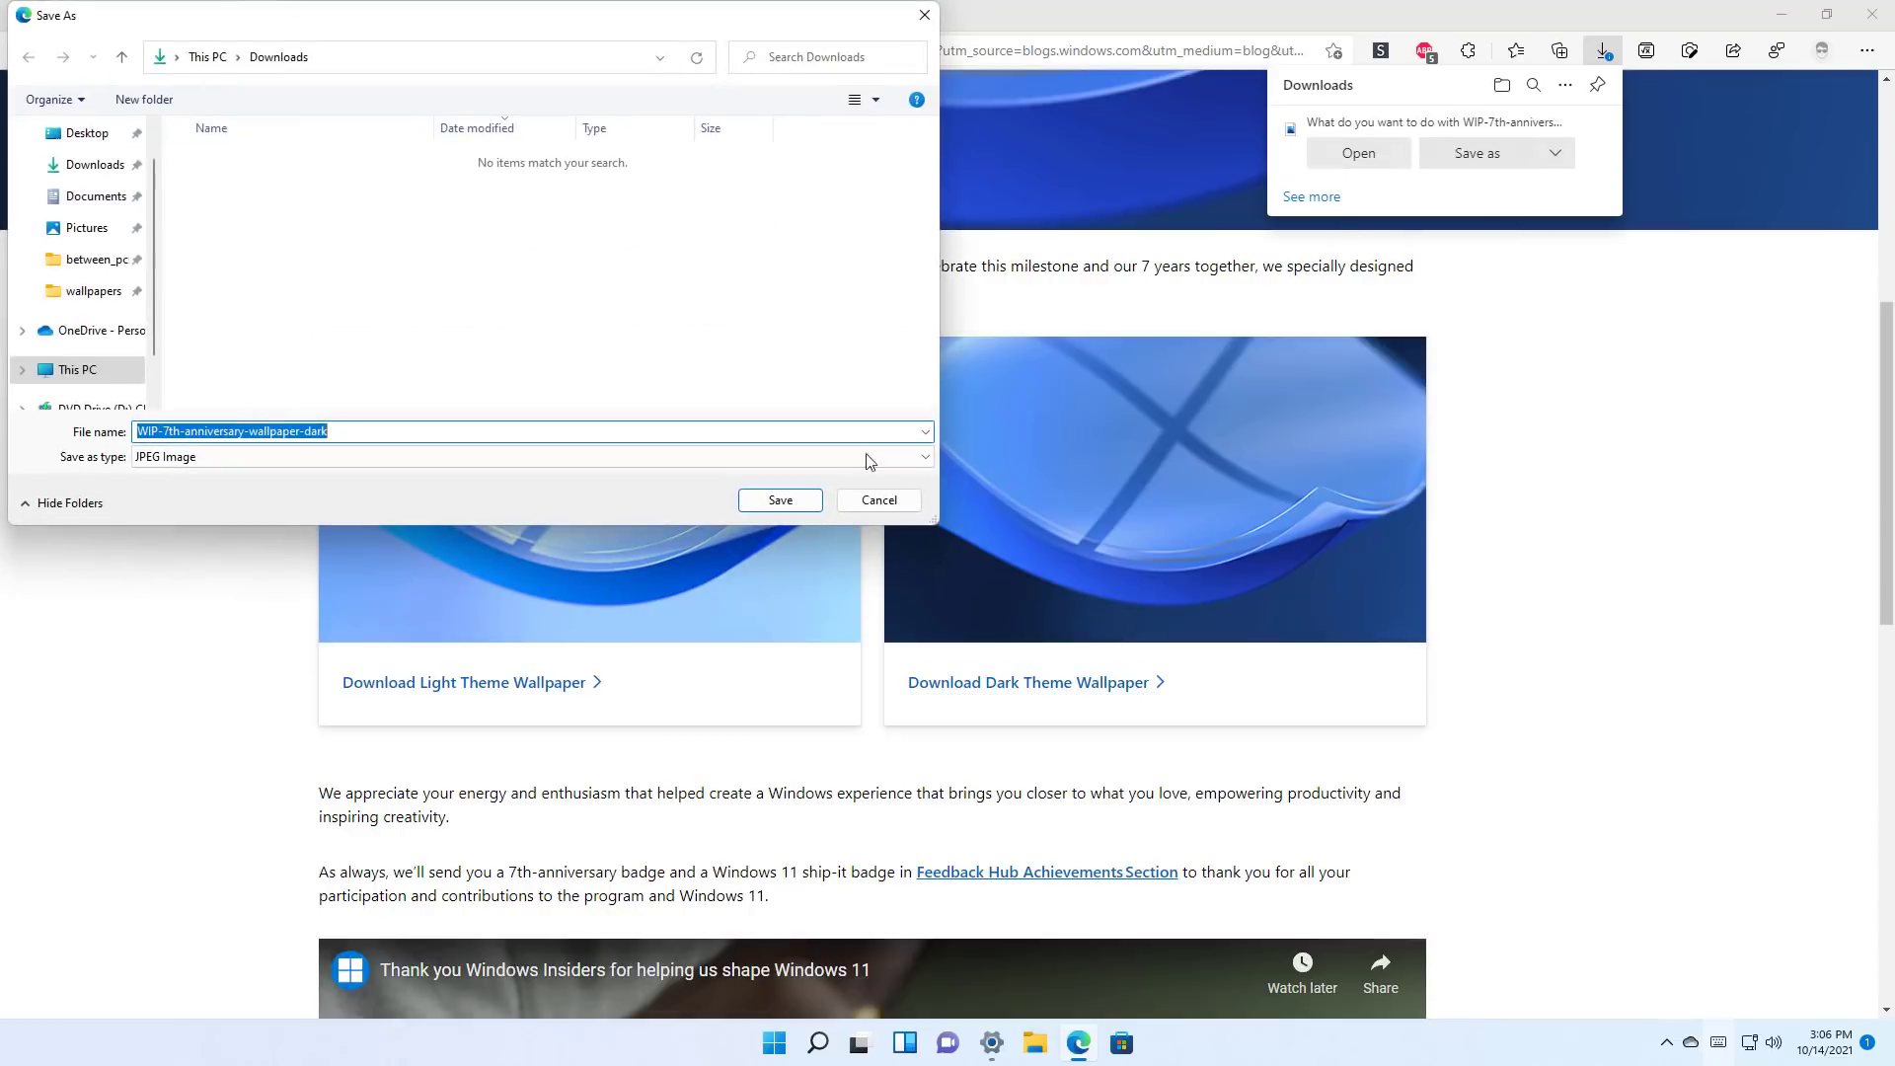
left_click(783, 498)
key("super+d")
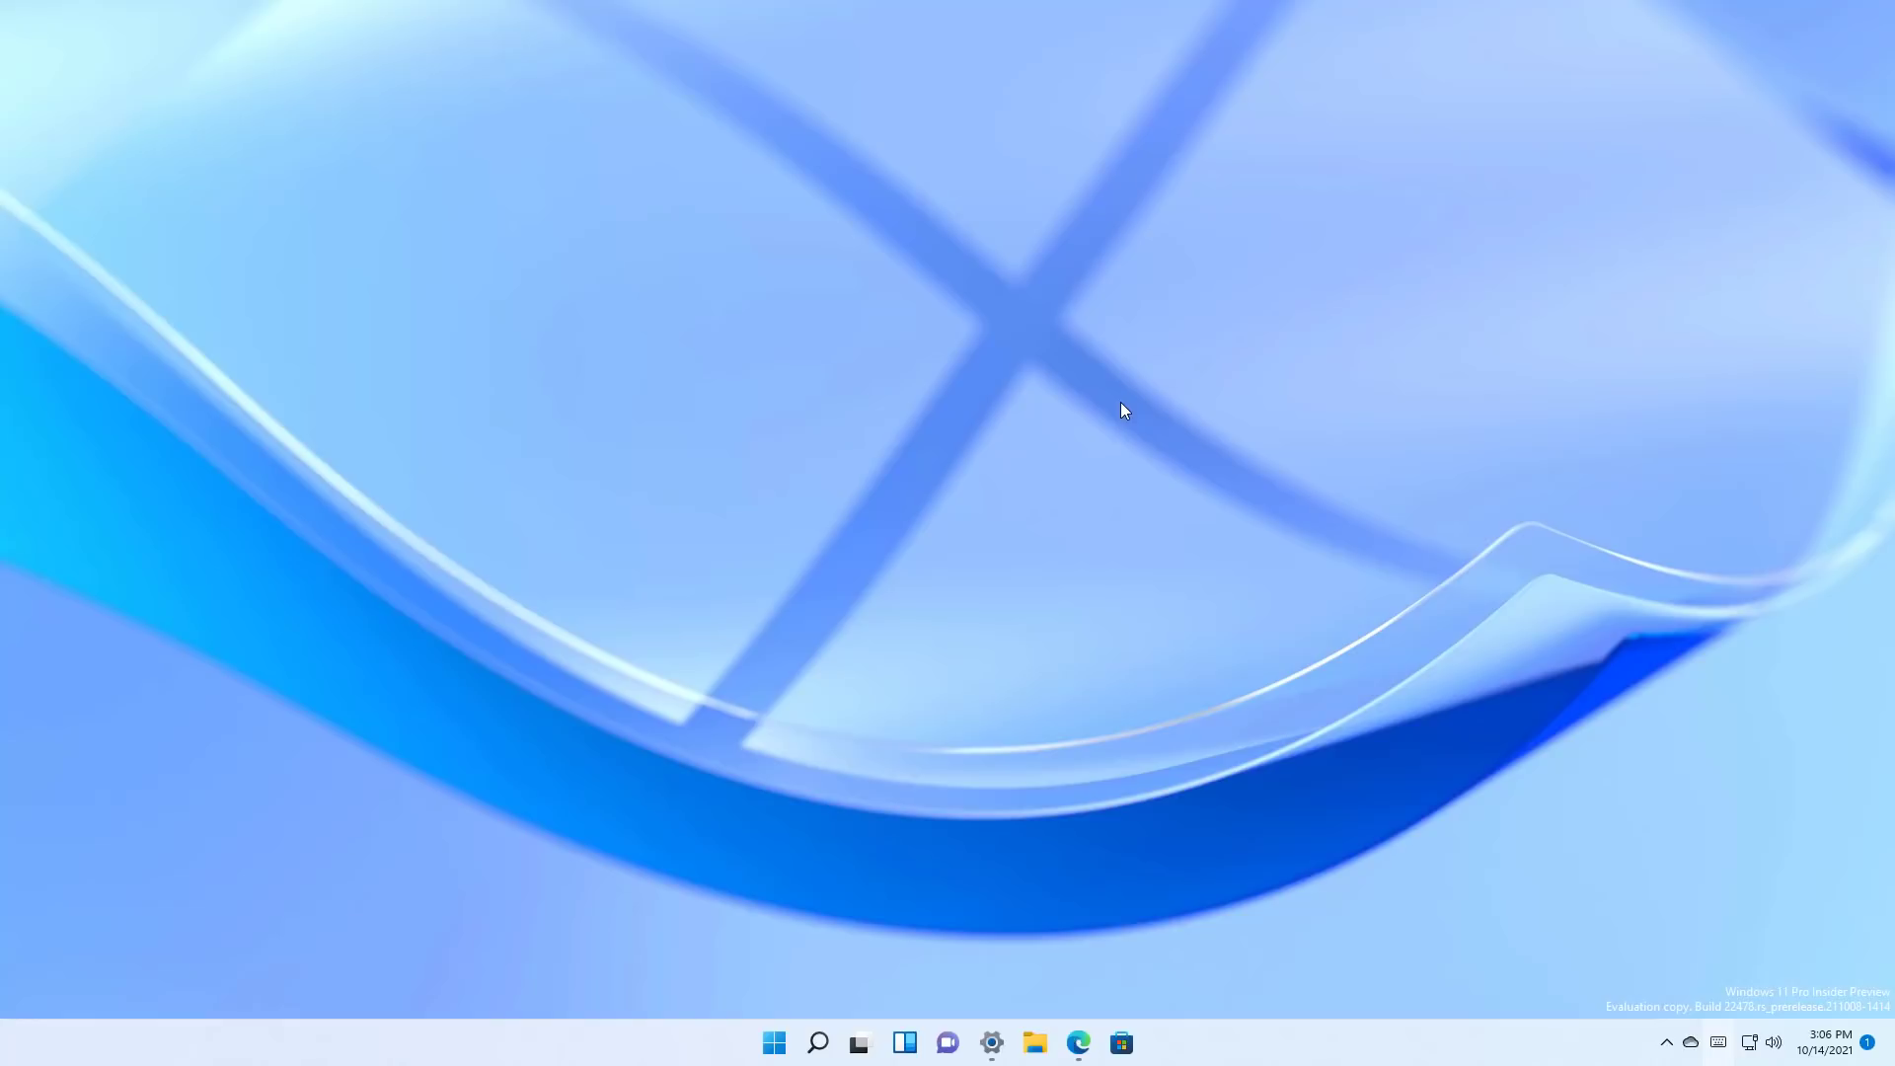